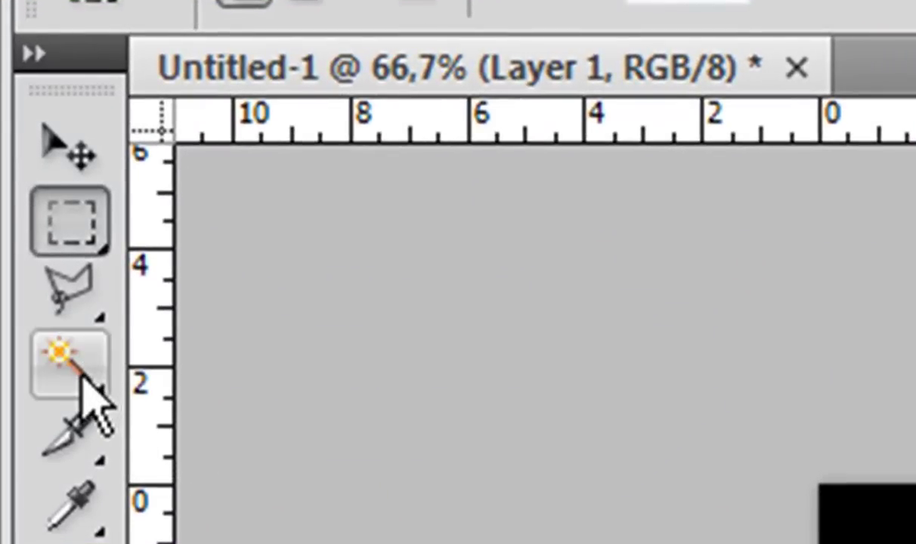
# Choose the Magic Wand Tool from the Quick Selection flyout in the Tools panel
pyautogui.moveTo(84, 378); pyautogui.dragTo(364, 426)
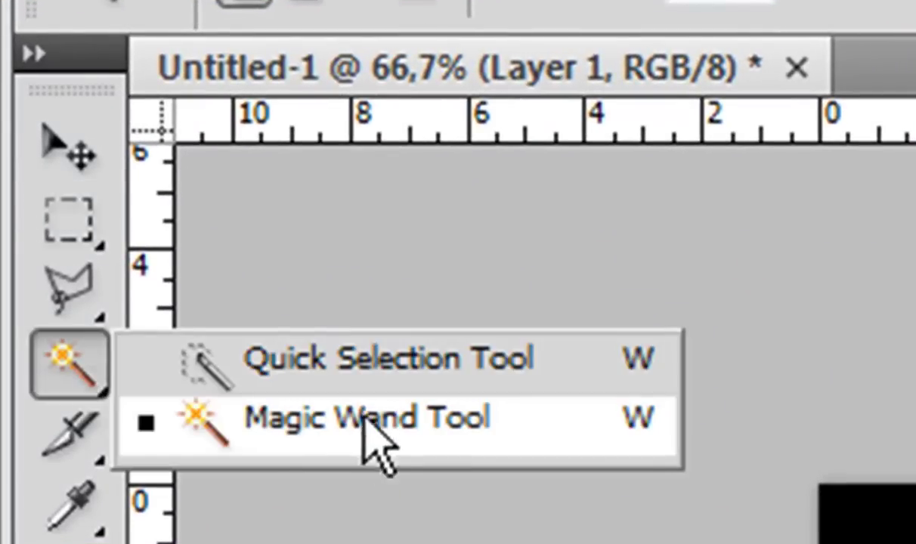
pyautogui.click(365, 427)
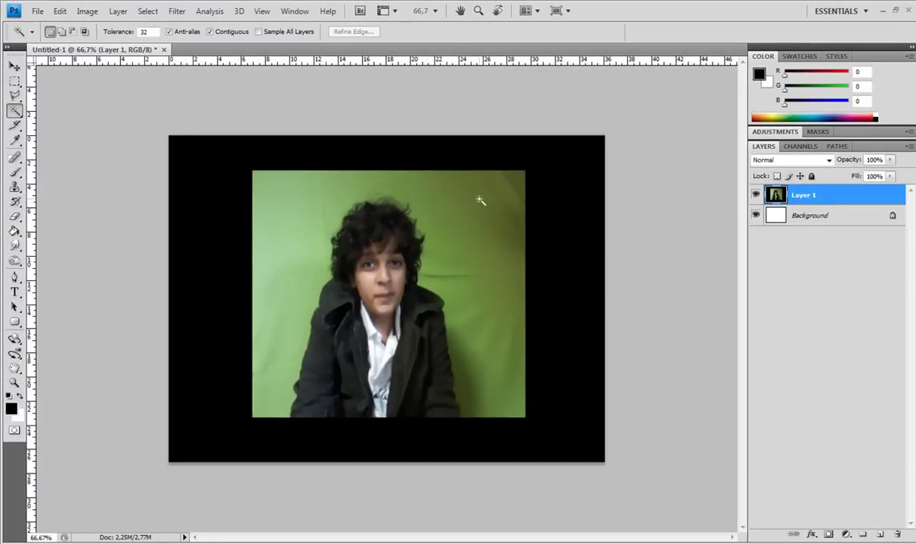
# Wand-select the green backdrop left of the boy and drag it off the photo leftward
pyautogui.click(285, 219)
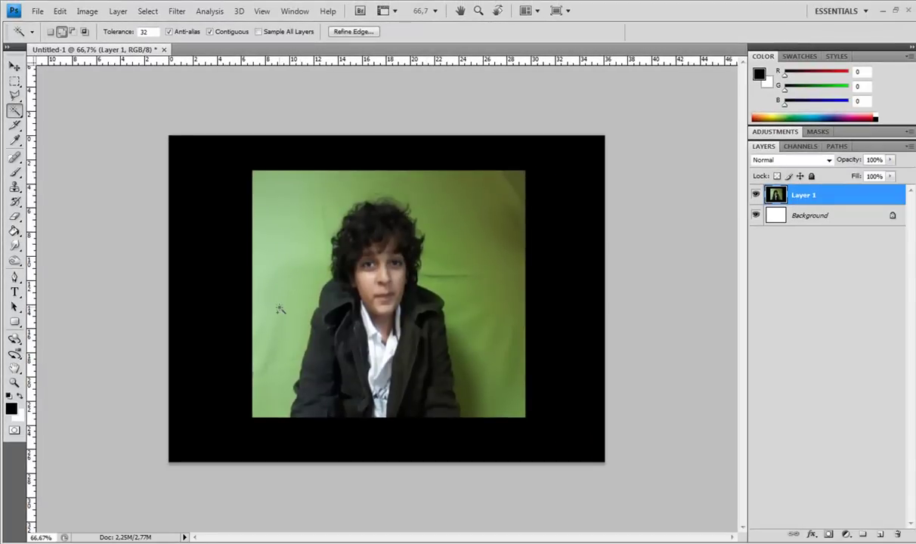
pyautogui.keyDown('shift'); pyautogui.click(279, 308); pyautogui.keyUp('shift')
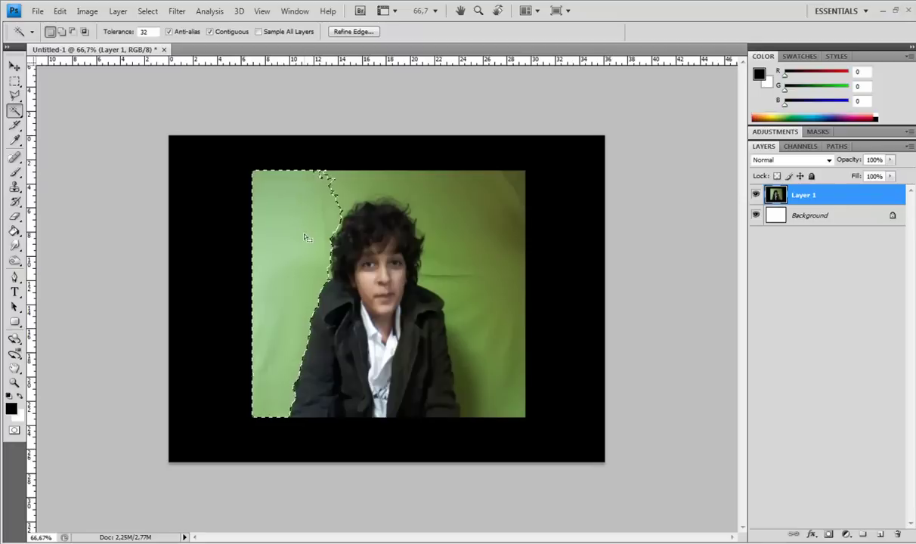
pyautogui.press('v')
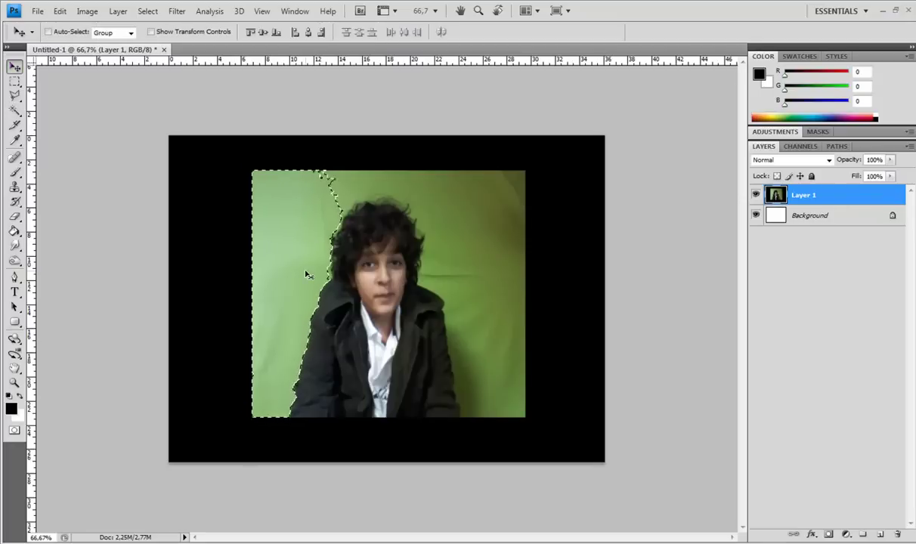
pyautogui.moveTo(306, 273); pyautogui.dragTo(77, 264)
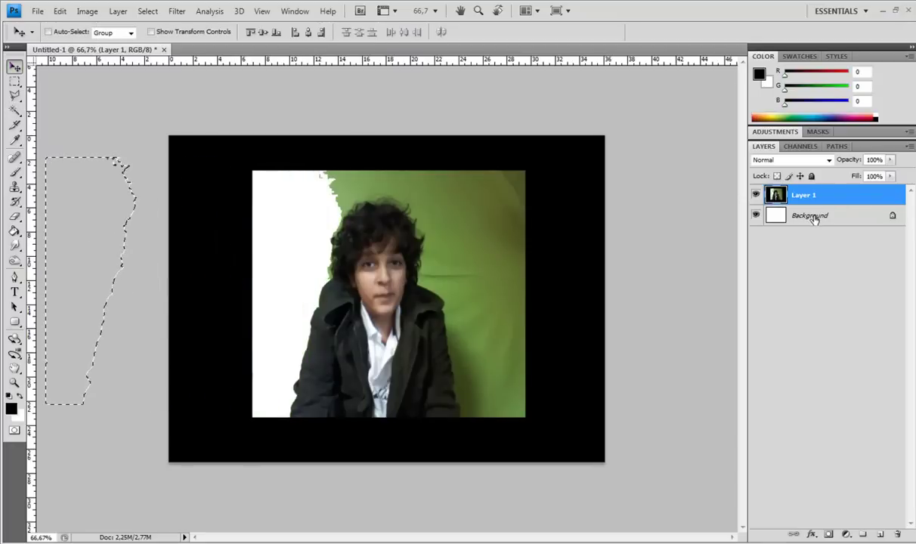
# Deselect, then wand-select the right green backdrop and drag it off the photo rightward
pyautogui.click(14, 81)
pyautogui.hotkey('ctrl', 'd')
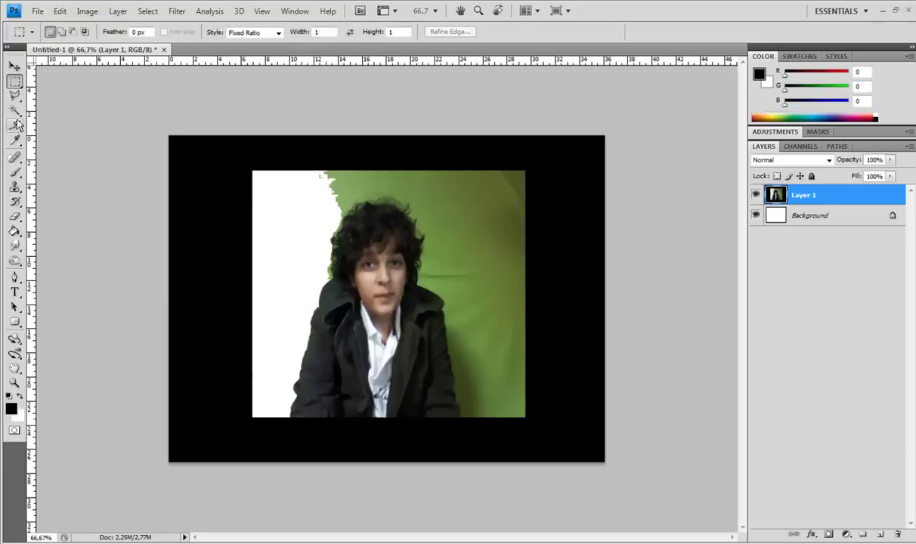
pyautogui.click(15, 111)
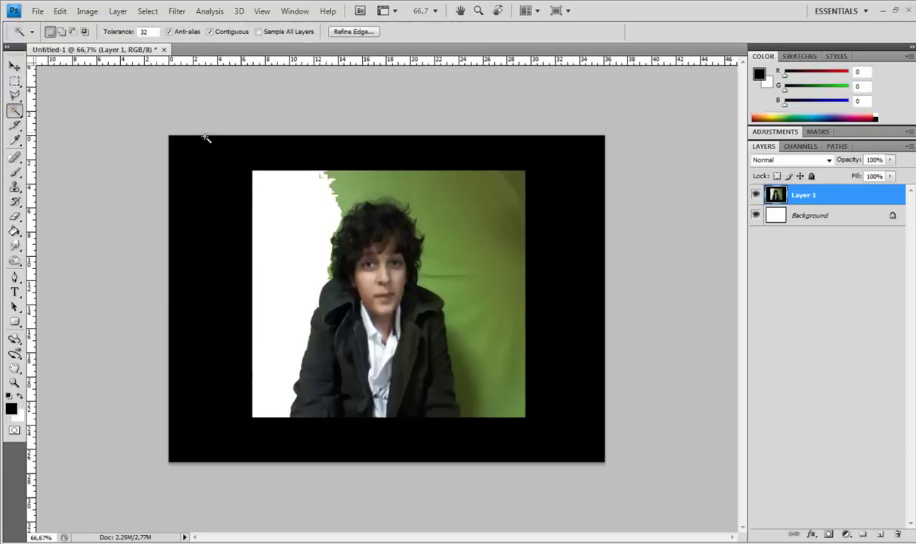
pyautogui.keyDown('shift'); pyautogui.click(463, 211); pyautogui.keyUp('shift')
pyautogui.press('v')
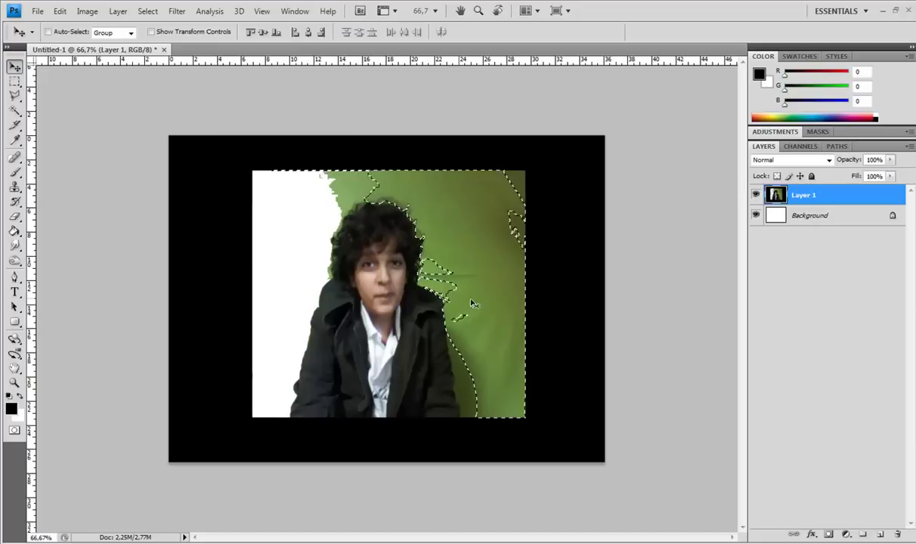
pyautogui.moveTo(471, 304)
pyautogui.mouseDown()
pyautogui.moveTo(664, 301)
pyautogui.moveTo(739, 218)
pyautogui.mouseUp()
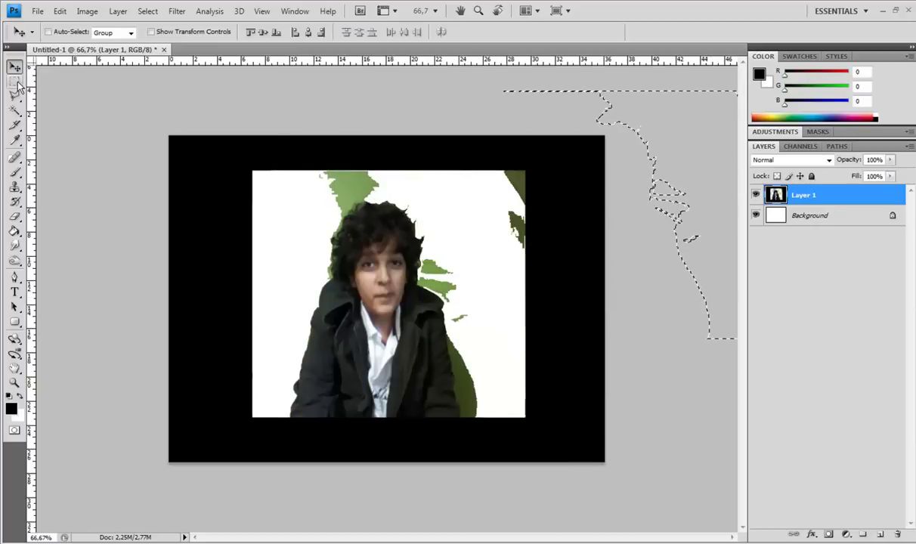
# Deselect, wand-select the green patch at the photo's top and drag it off leftward
pyautogui.click(14, 81)
pyautogui.hotkey('ctrl', 'd')
pyautogui.click(15, 111)
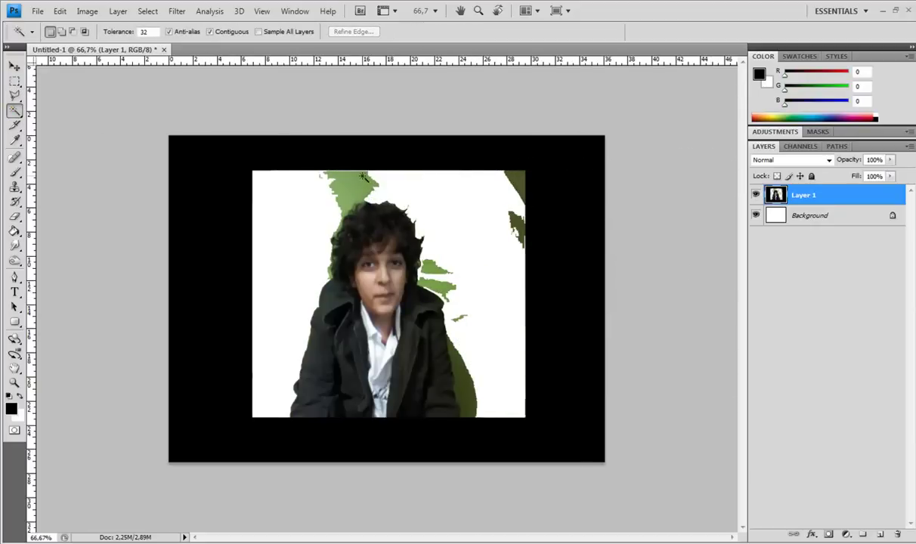
pyautogui.click(352, 176)
pyautogui.press('v')
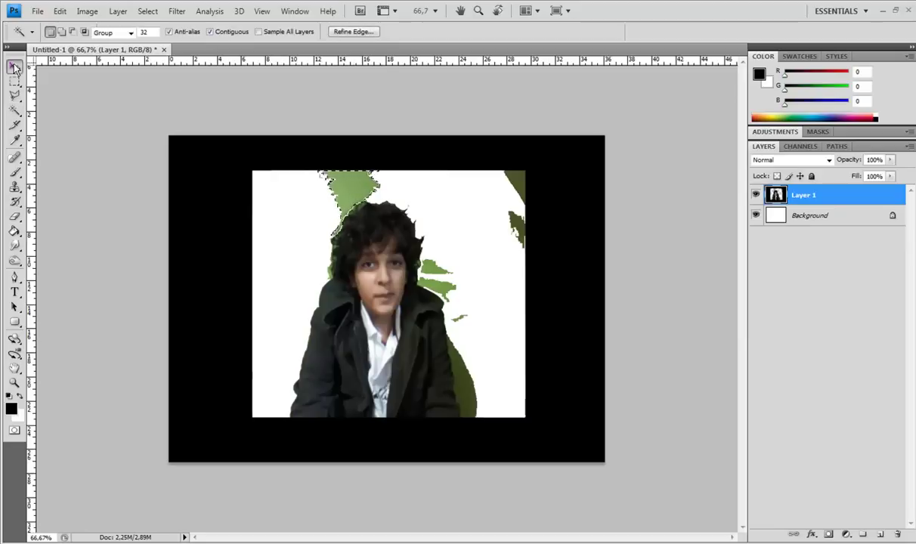
pyautogui.moveTo(343, 195); pyautogui.dragTo(92, 198)
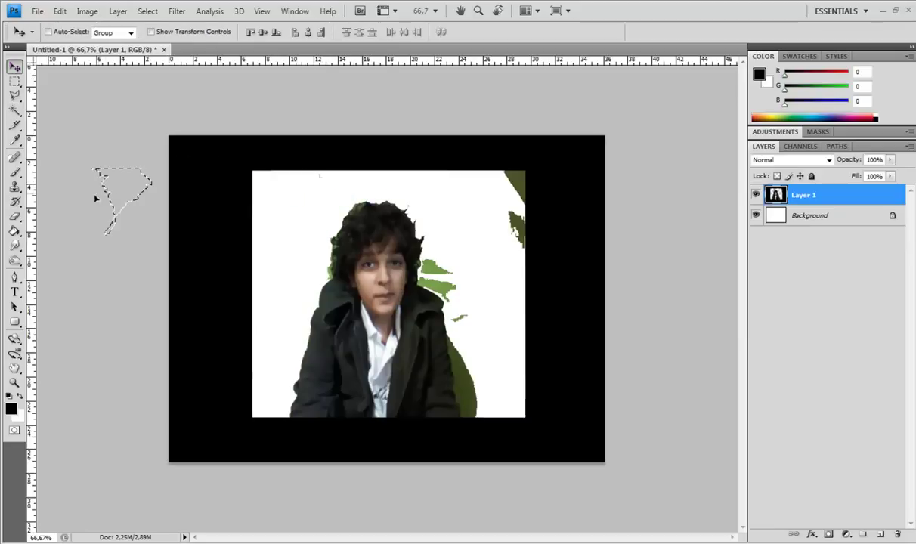
# Wand-select the green patch beside the jacket and drag it off the photo to the right
pyautogui.click(15, 94)
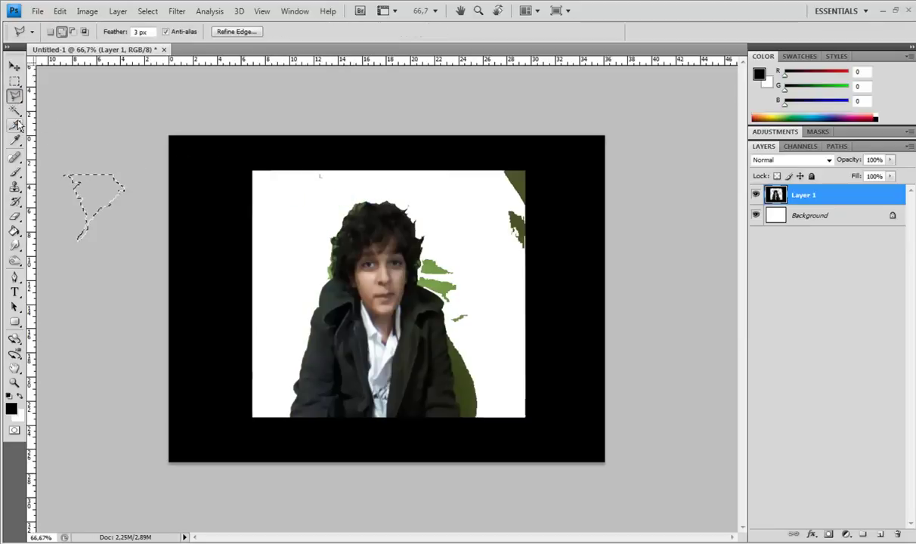
pyautogui.click(15, 80)
pyautogui.hotkey('ctrl', 'd')
pyautogui.click(15, 111)
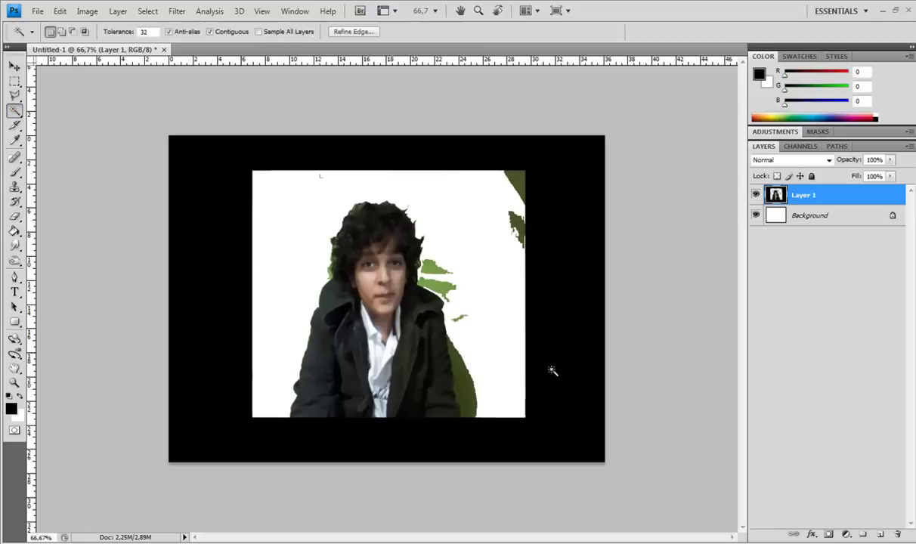
pyautogui.click(457, 370)
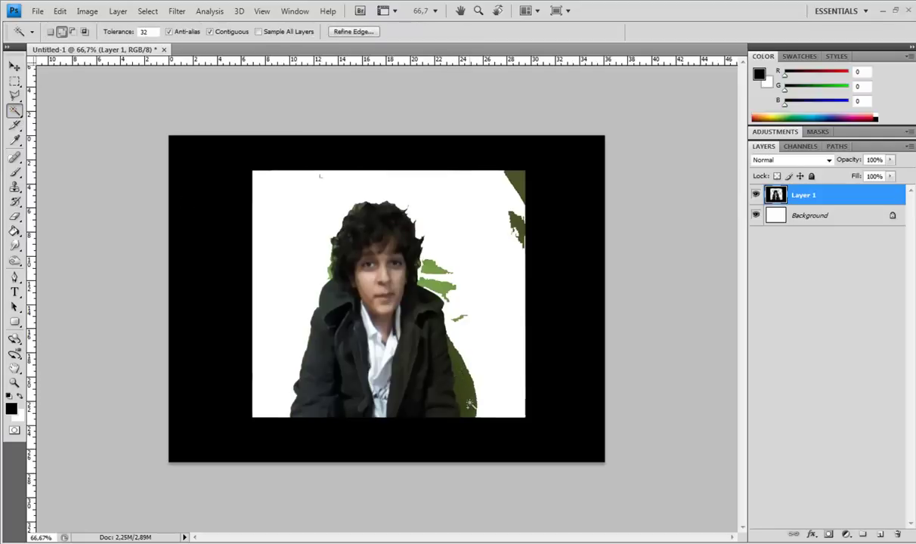
pyautogui.click(15, 80)
pyautogui.hotkey('ctrl', 'd')
pyautogui.click(15, 110)
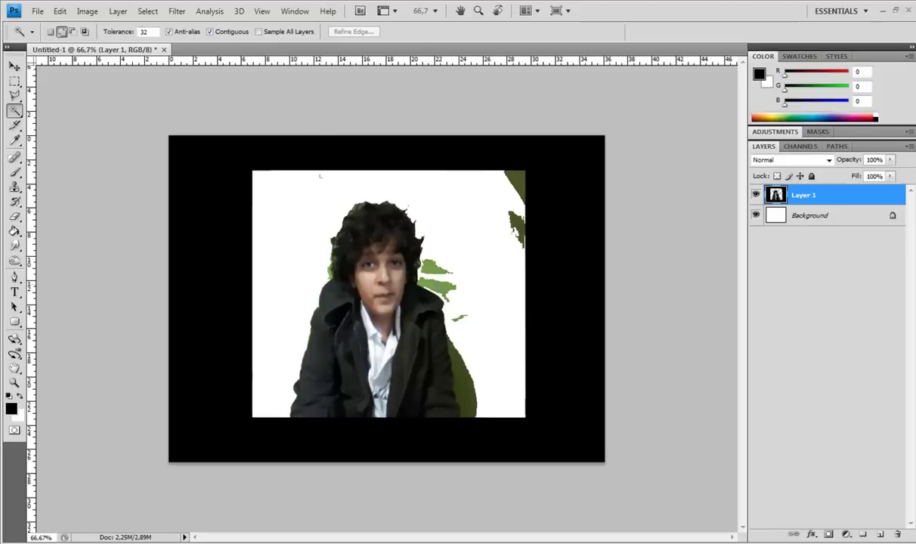
pyautogui.click(437, 287)
pyautogui.click(15, 66)
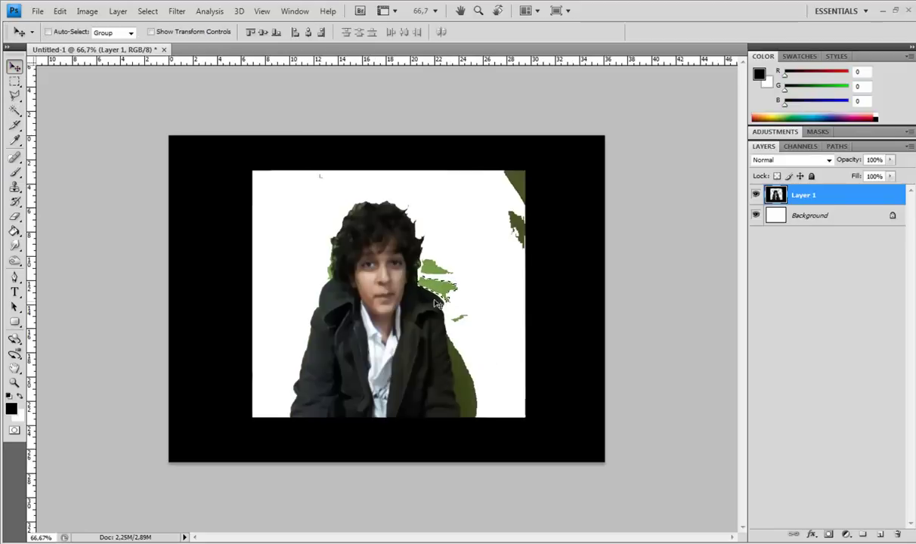
pyautogui.moveTo(434, 301)
pyautogui.mouseDown()
pyautogui.moveTo(546, 257)
pyautogui.moveTo(639, 255)
pyautogui.mouseUp()
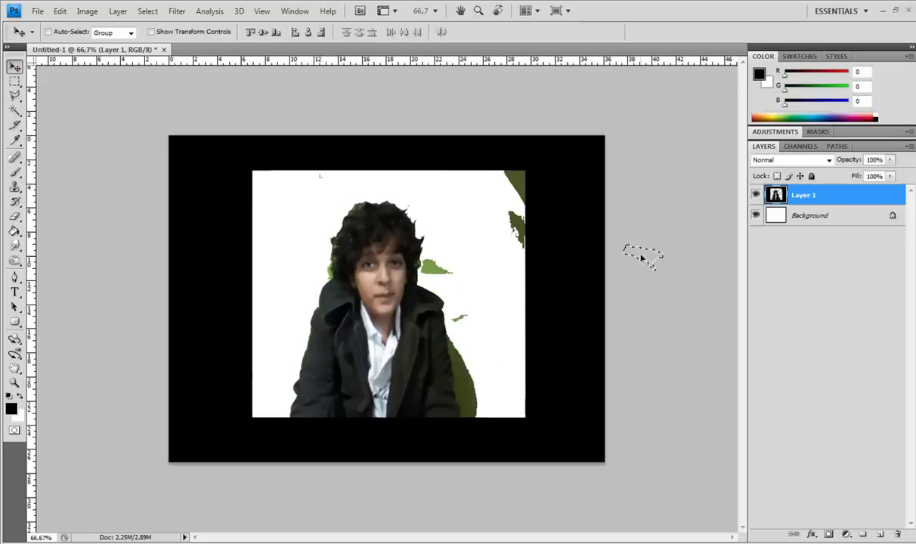
# Move the small patch right of the head and the jacket-side strip off the canvas rightward
pyautogui.click(15, 110)
pyautogui.press('shift')
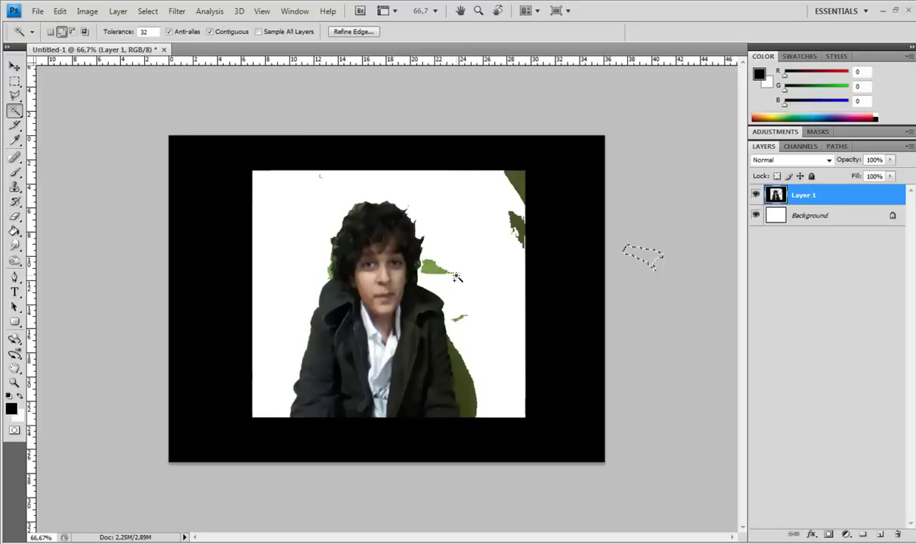
pyautogui.click(438, 272)
pyautogui.click(18, 68)
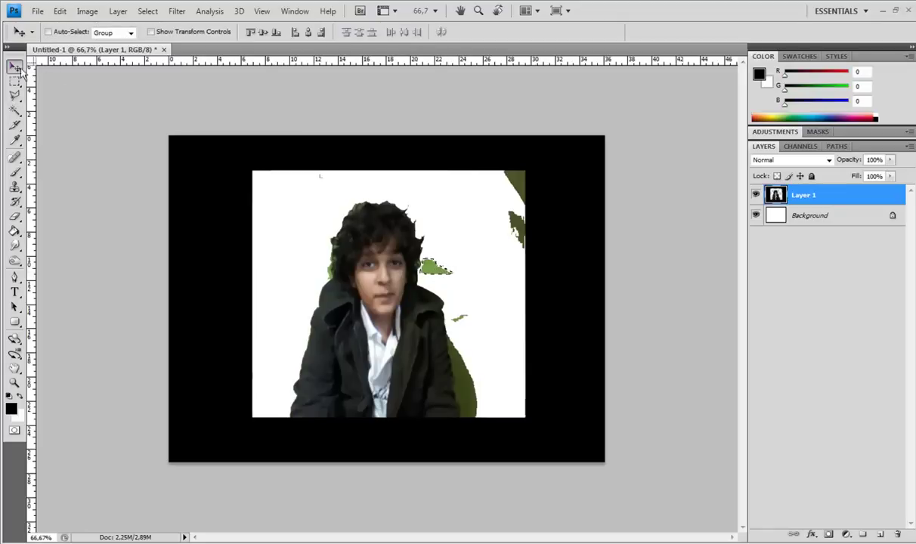
pyautogui.moveTo(433, 271); pyautogui.dragTo(678, 284)
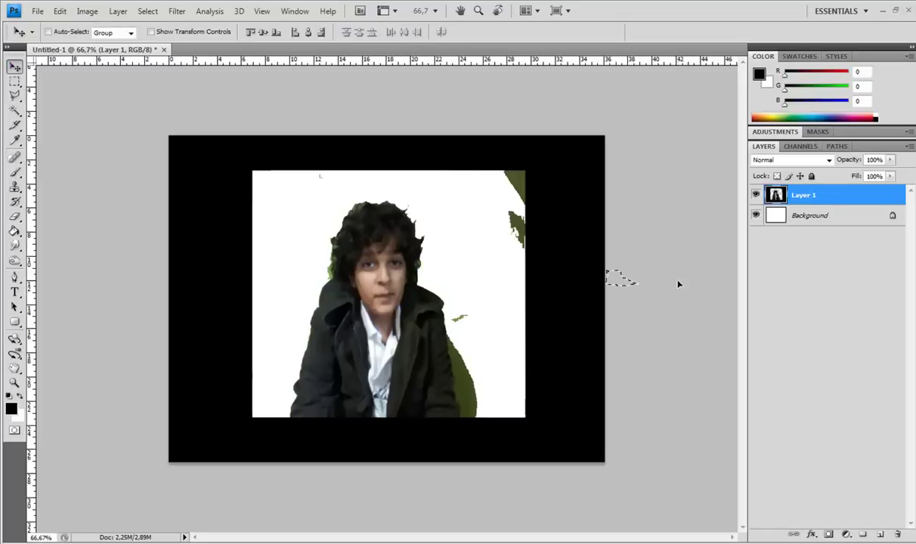
pyautogui.click(14, 111)
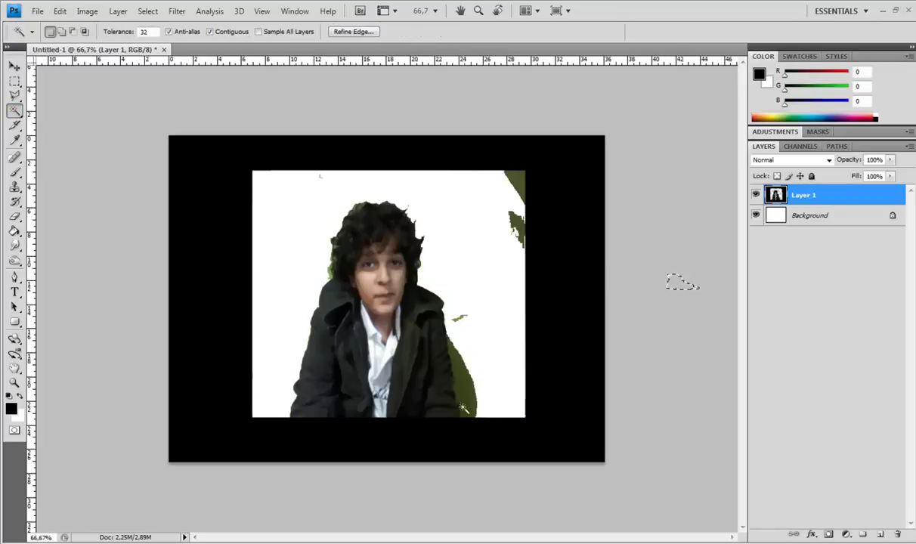
pyautogui.click(457, 378)
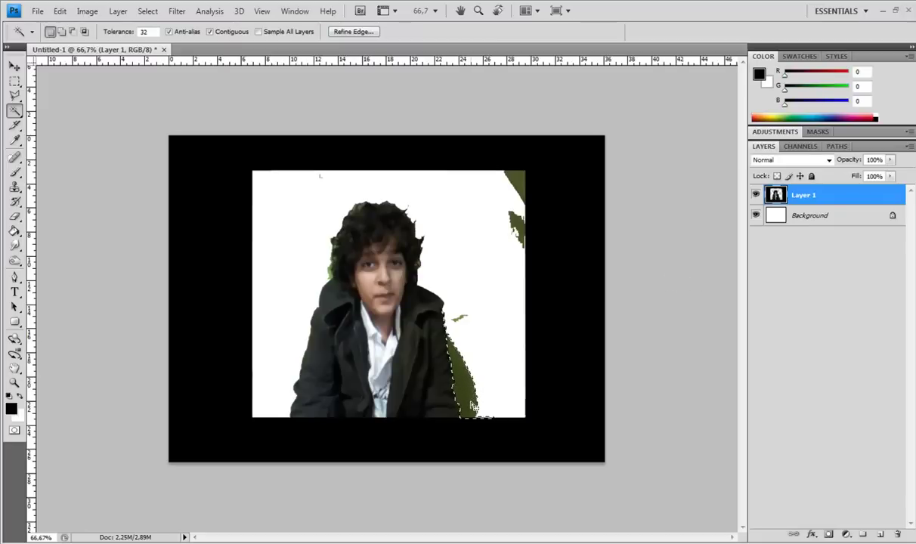
pyautogui.click(14, 66)
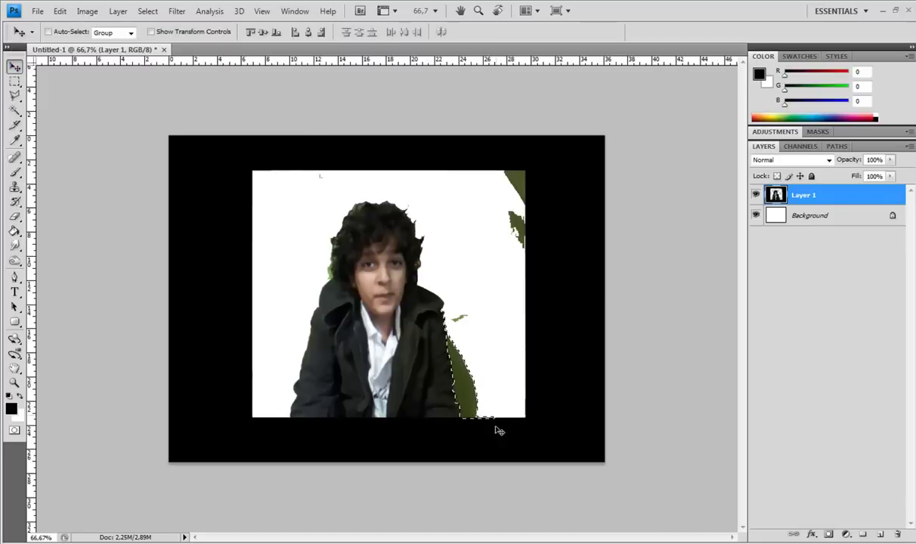
pyautogui.moveTo(512, 397); pyautogui.dragTo(729, 378)
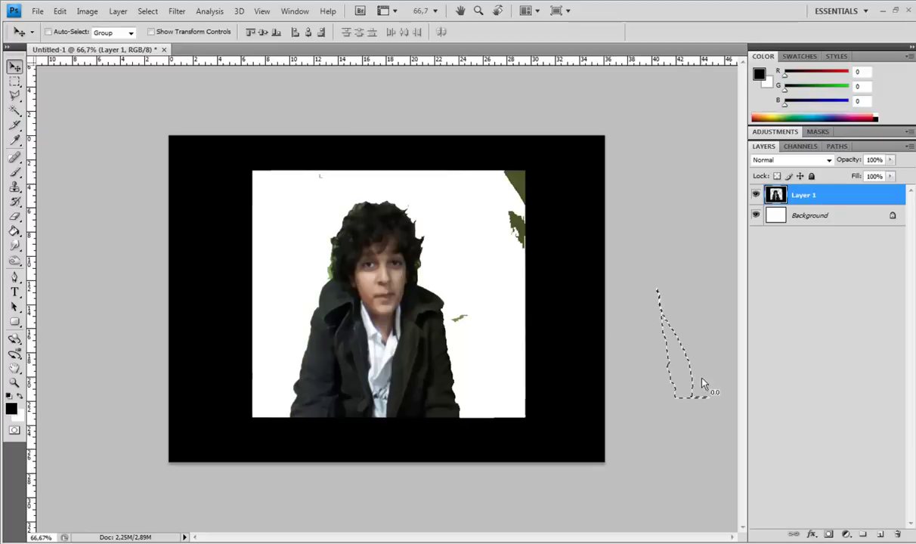
# Deselect, then erase the green specks at the top right and stray marks along the top
pyautogui.click(14, 80)
pyautogui.hotkey('ctrl', 'd')
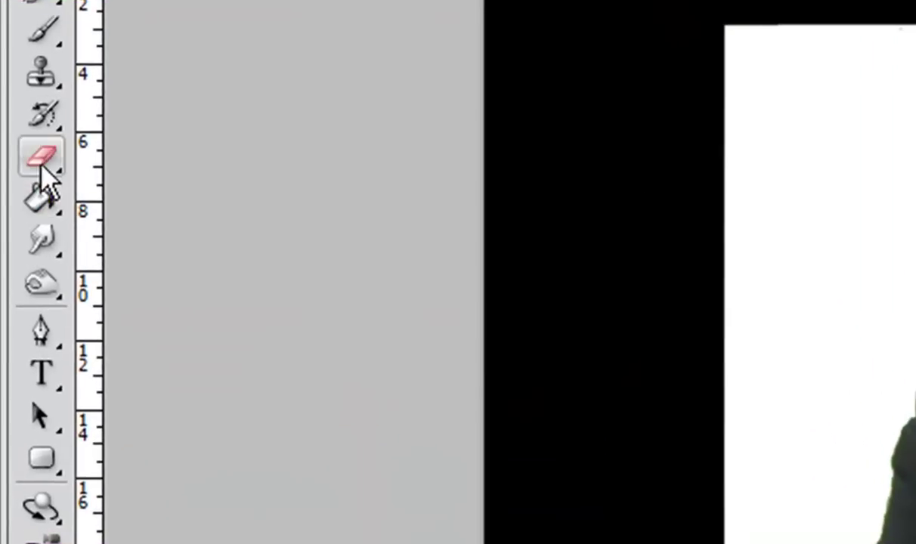
pyautogui.click(21, 214)
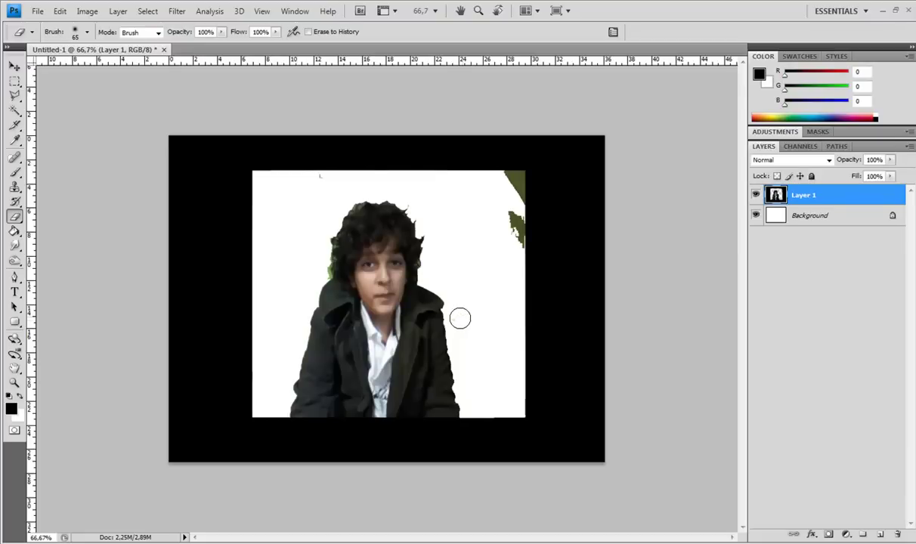
pyautogui.moveTo(488, 292)
pyautogui.mouseDown()
pyautogui.moveTo(523, 215)
pyautogui.moveTo(509, 225)
pyautogui.moveTo(517, 162)
pyautogui.moveTo(516, 186)
pyautogui.moveTo(490, 184)
pyautogui.mouseUp()
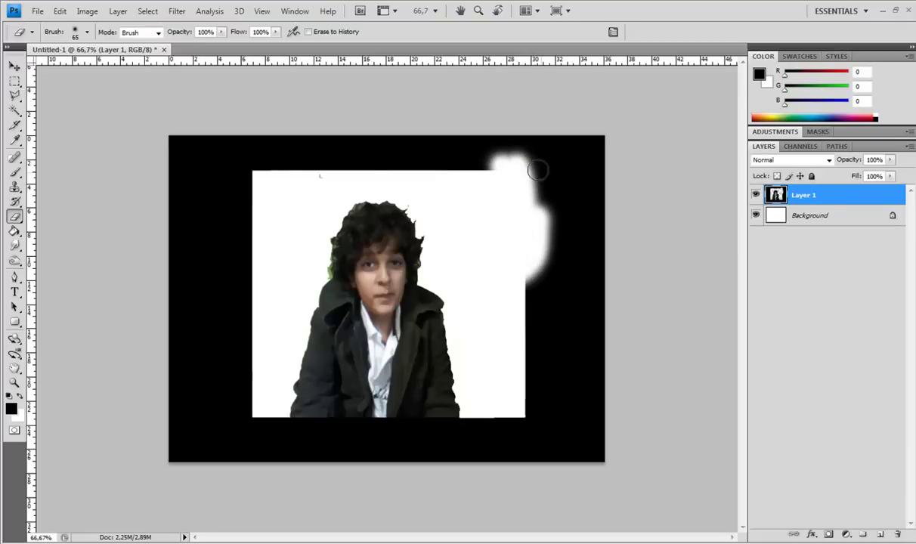
pyautogui.moveTo(320, 174); pyautogui.dragTo(302, 163)
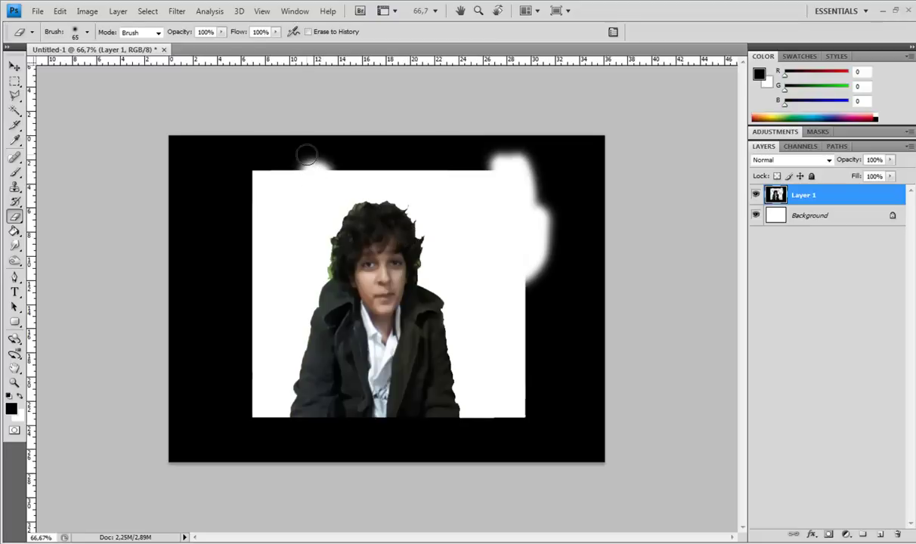
# Set the view magnification to 100% from the zoom dropdown
pyautogui.click(434, 11)
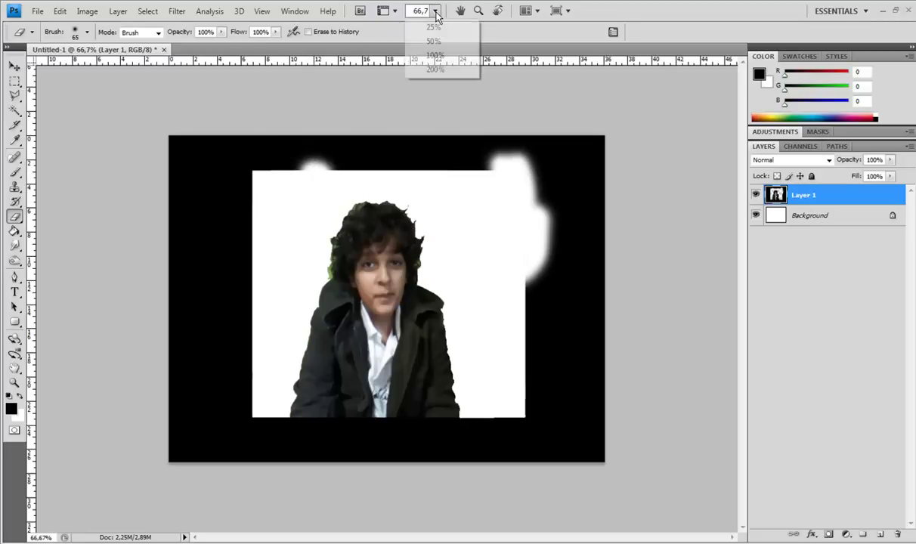
pyautogui.click(435, 55)
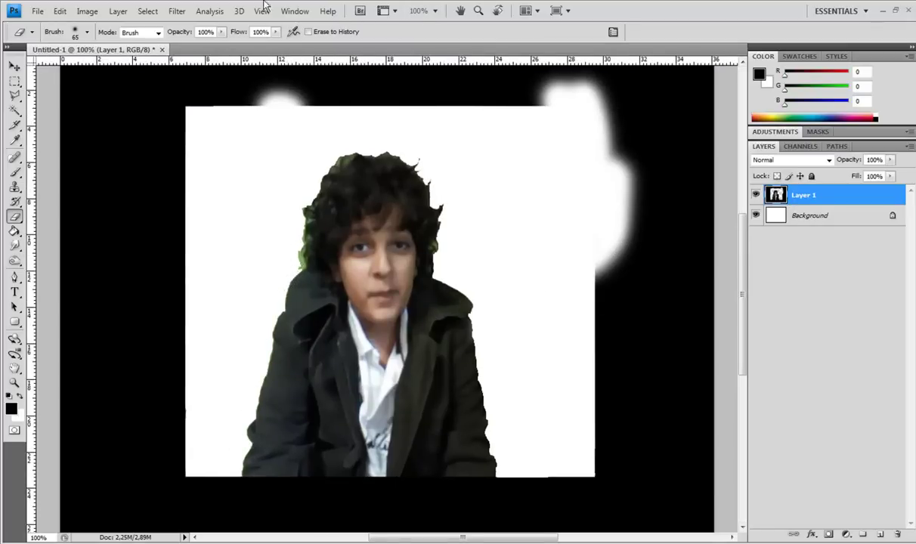
# Apply a Gaussian Blur with a 0,5-pixel radius to Layer 1
pyautogui.click(176, 11)
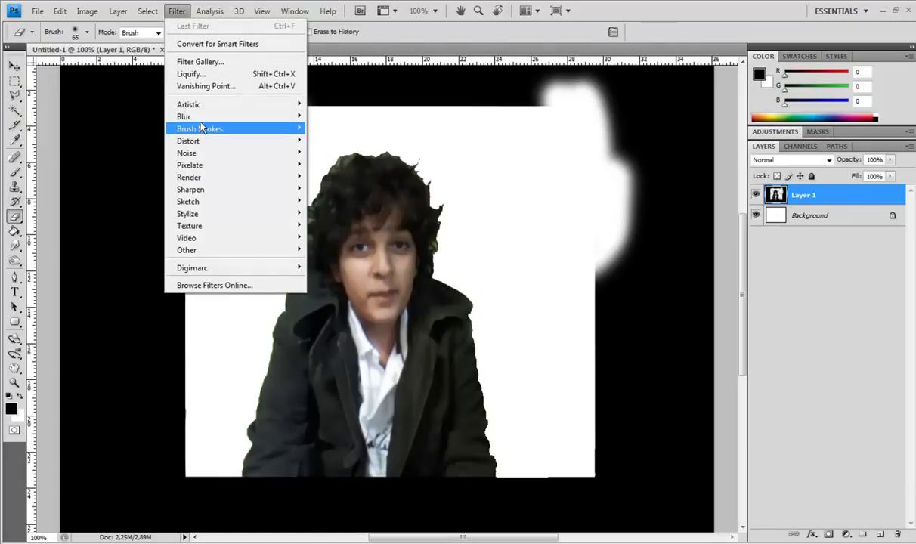
pyautogui.click(344, 165)
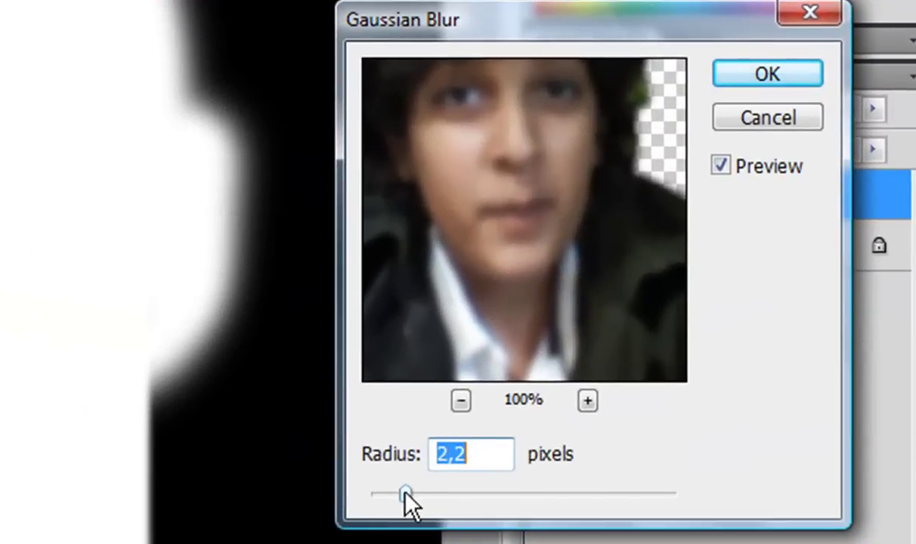
pyautogui.moveTo(407, 486)
pyautogui.mouseDown()
pyautogui.moveTo(368, 496)
pyautogui.moveTo(378, 496)
pyautogui.mouseUp()
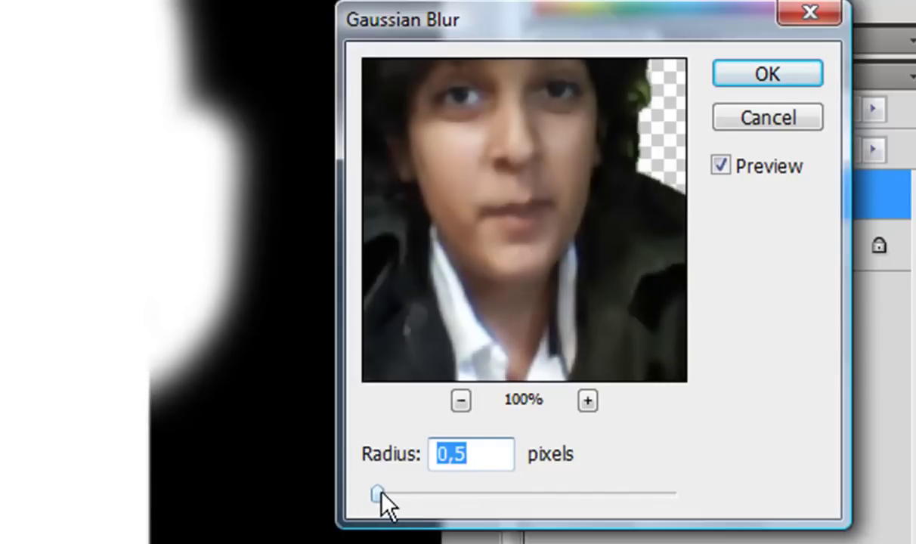
pyautogui.click(737, 82)
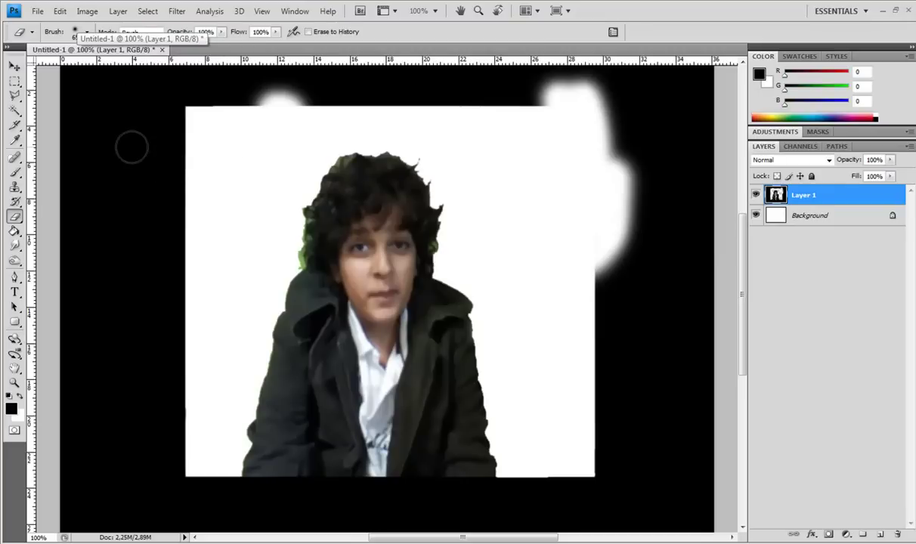
# Zoom to 200%, wand-select the green fringe beside the hair, then view at 50%
pyautogui.click(435, 10)
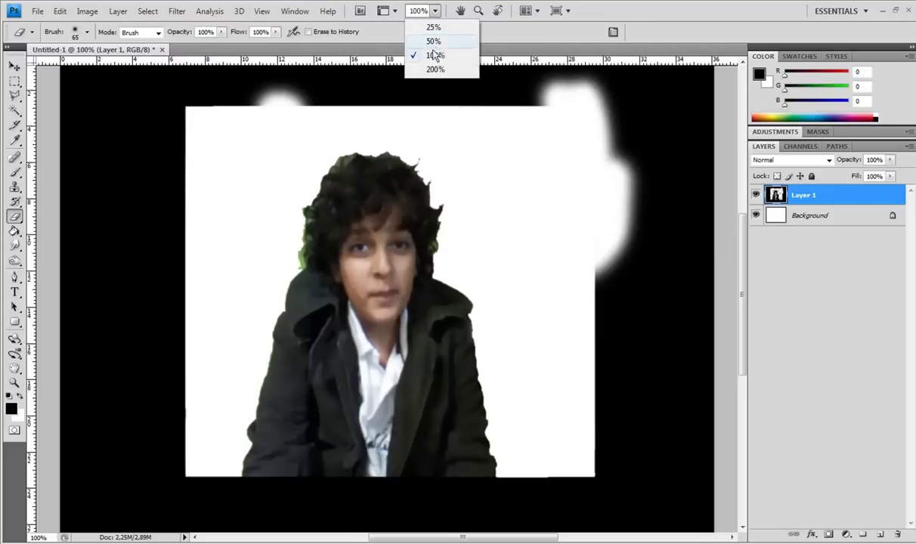
pyautogui.click(435, 70)
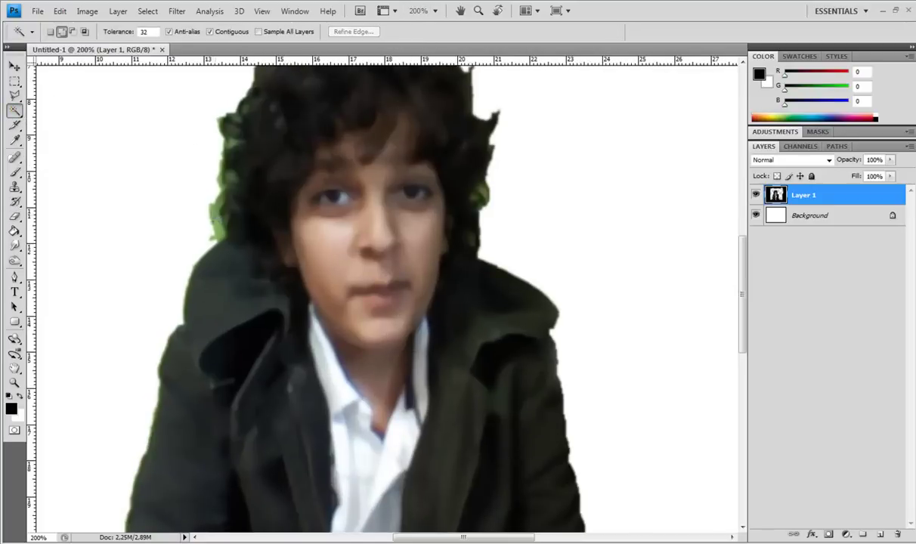
pyautogui.click(215, 211)
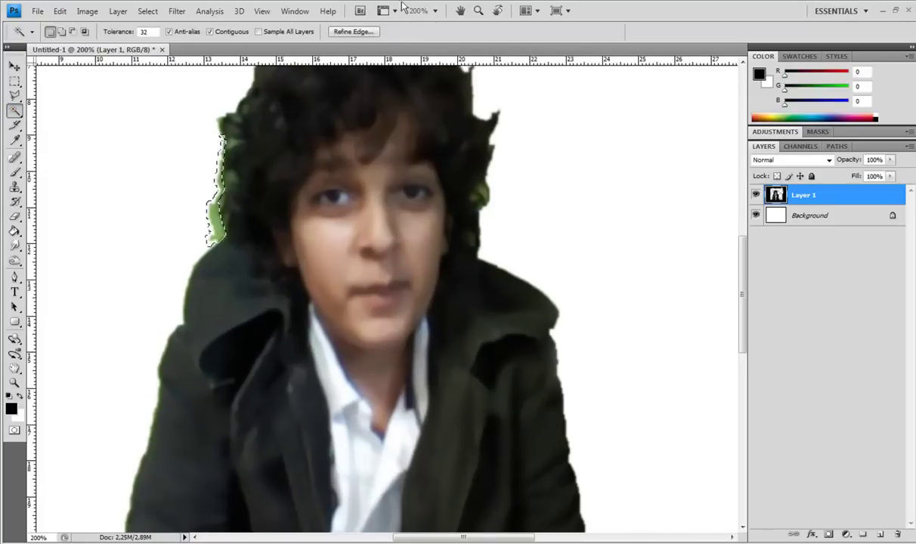
pyautogui.click(434, 10)
pyautogui.click(416, 39)
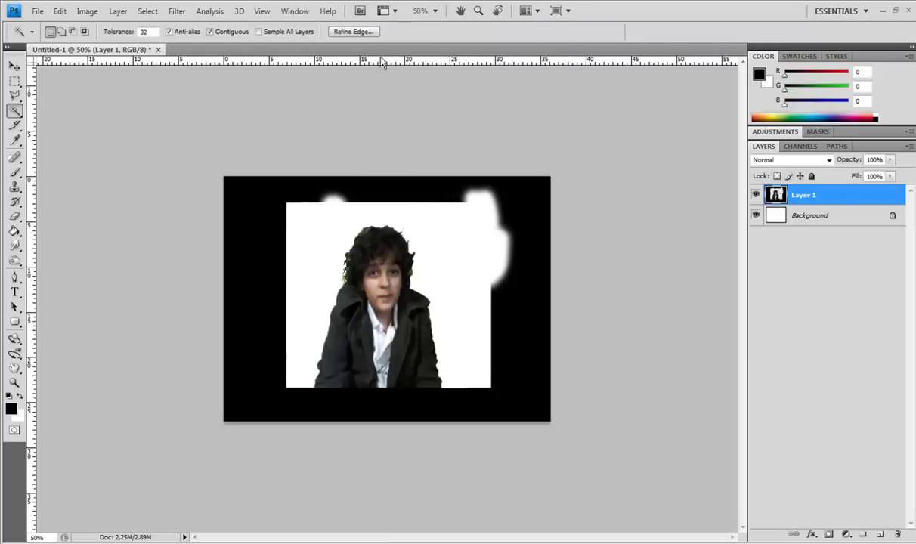
pyautogui.click(15, 66)
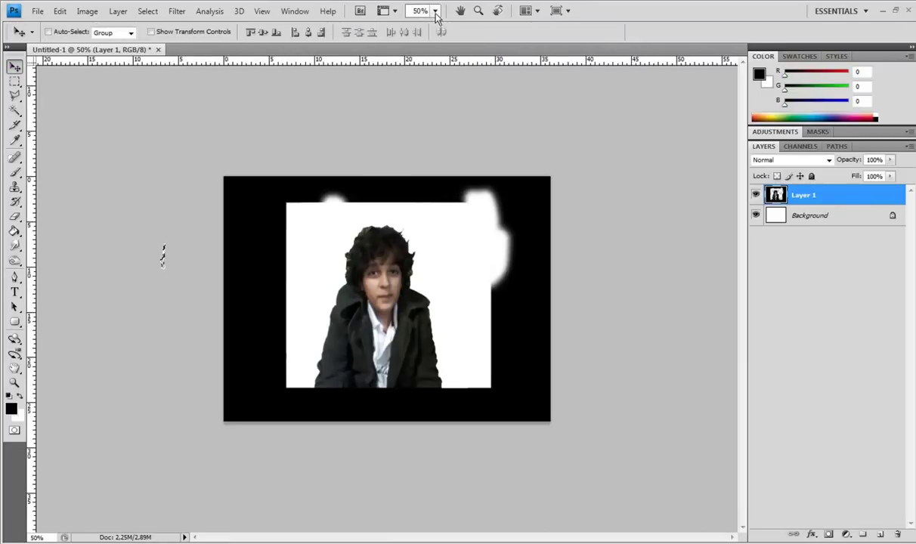
# Inspect the hair edge at 100% and 200%, scrolling around the face
pyautogui.click(435, 10)
pyautogui.click(427, 51)
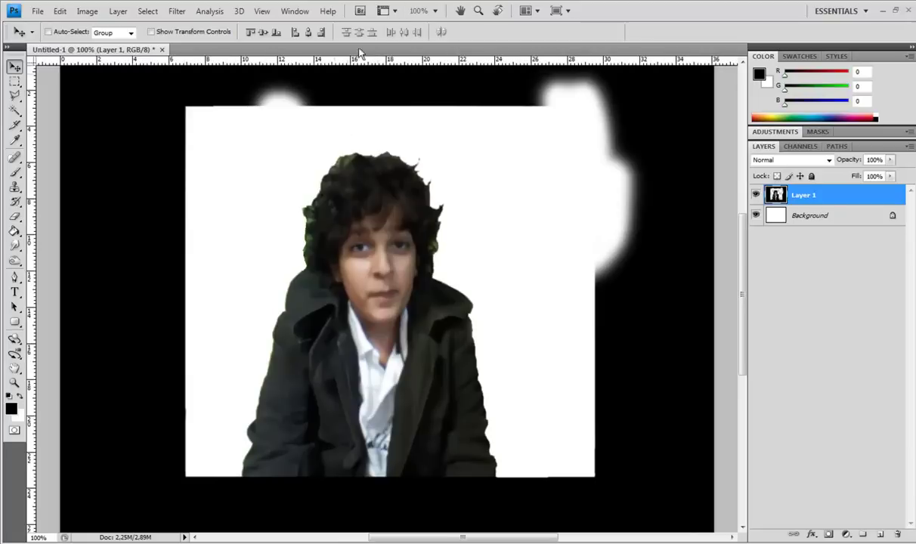
pyautogui.click(435, 11)
pyautogui.click(416, 63)
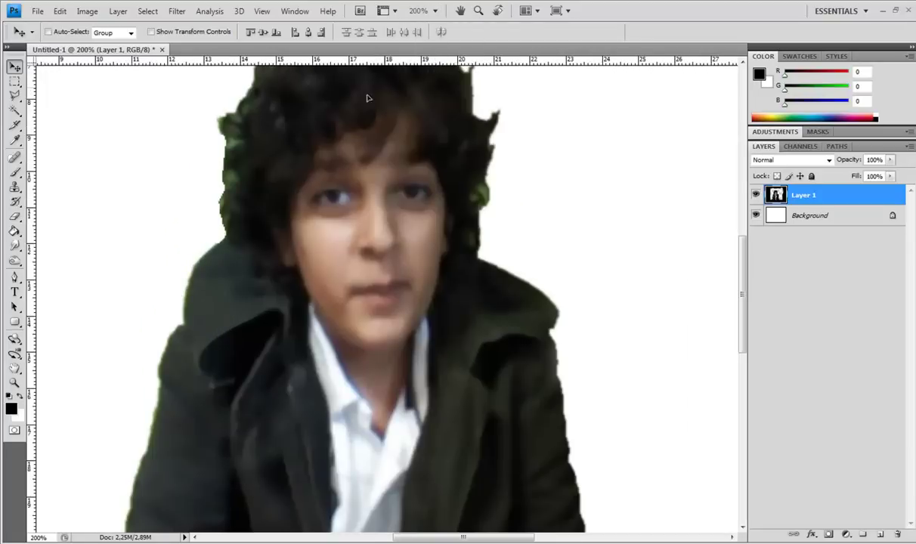
pyautogui.scroll(1, 235, 182)
pyautogui.scroll(1, 247, 200)
pyautogui.scroll(2, 249, 195)
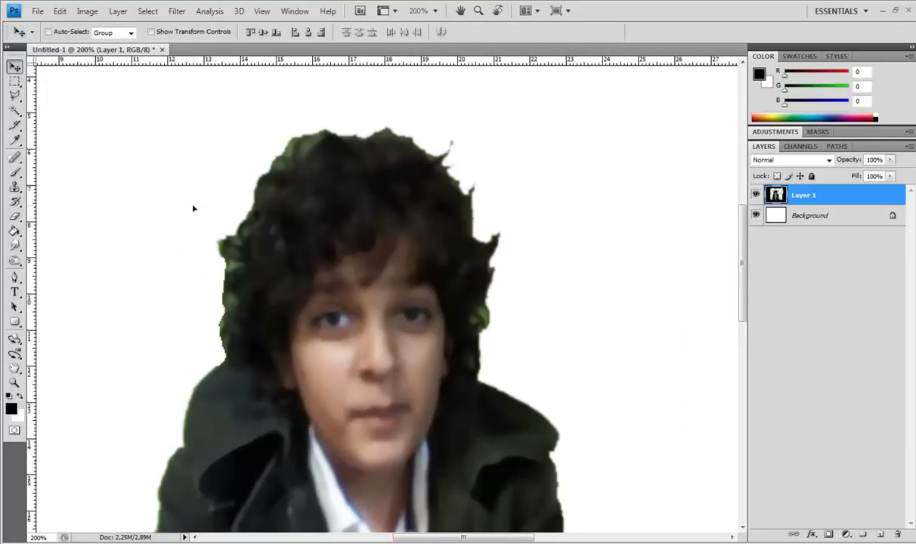
pyautogui.scroll(-1, 389, 341)
pyautogui.scroll(-1, 382, 351)
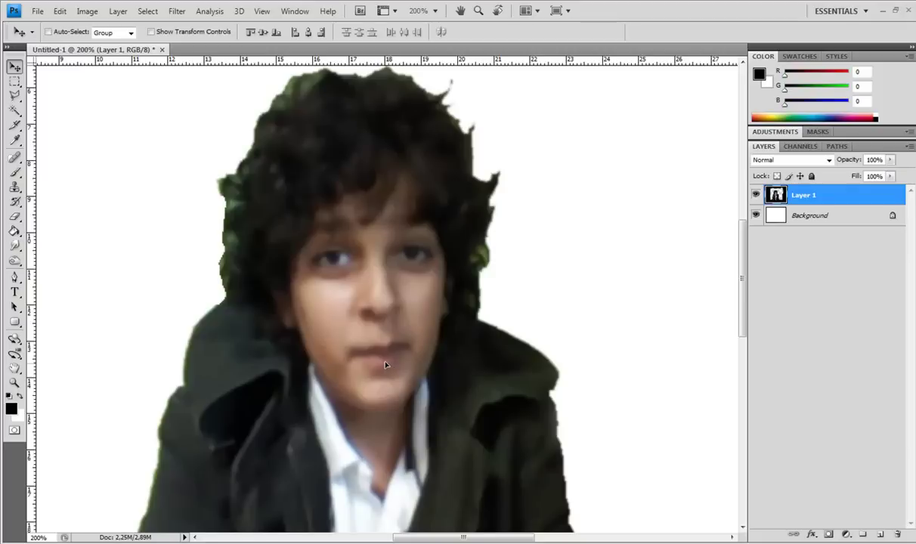
pyautogui.scroll(-1, 108, 219)
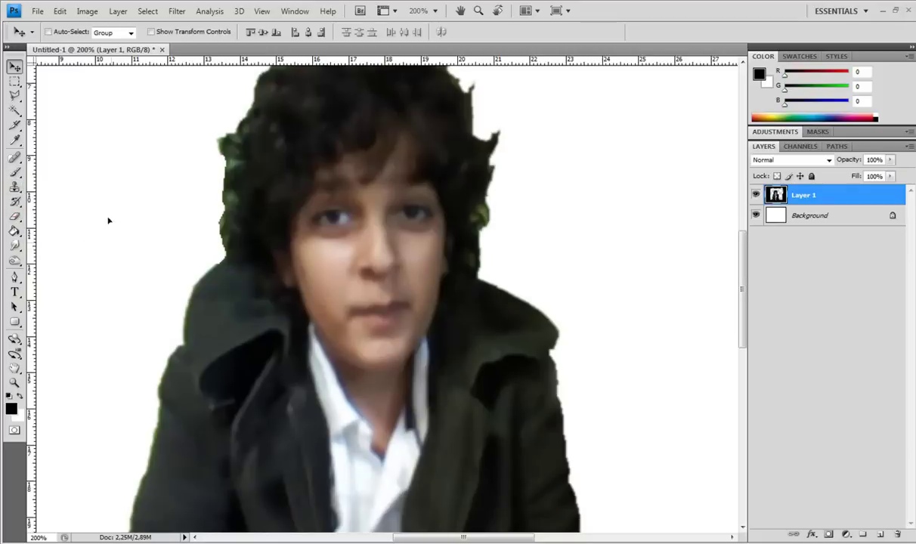
# Review the image at 50% and 100% and switch to the Eraser tool
pyautogui.click(435, 11)
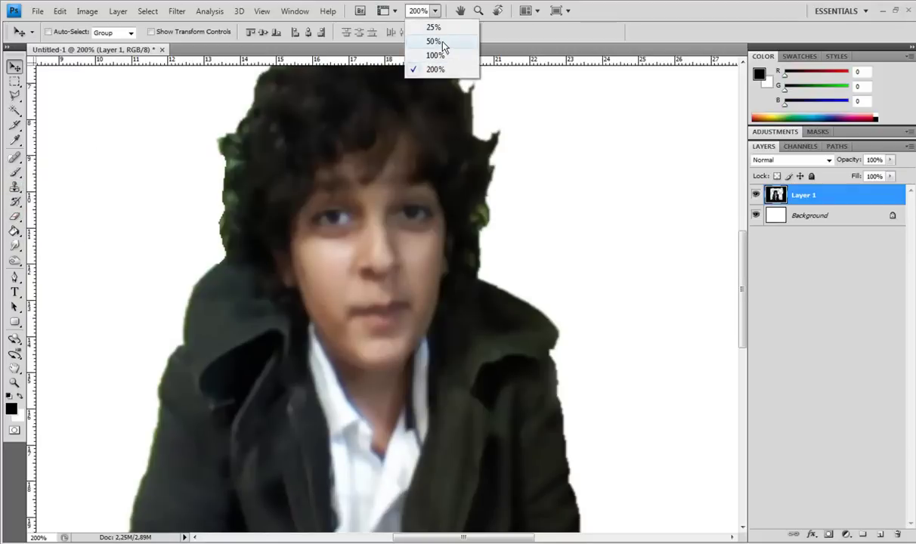
pyautogui.click(432, 39)
pyautogui.click(14, 81)
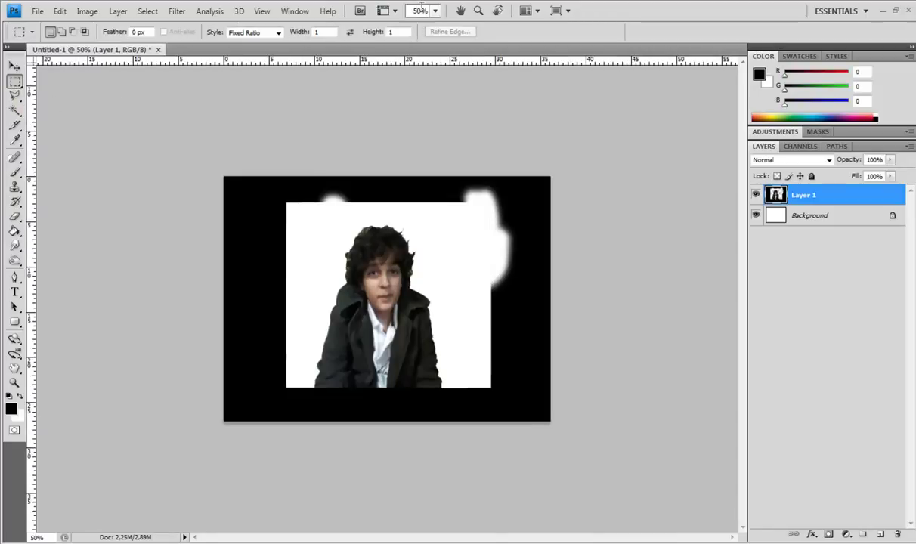
pyautogui.click(434, 11)
pyautogui.click(434, 54)
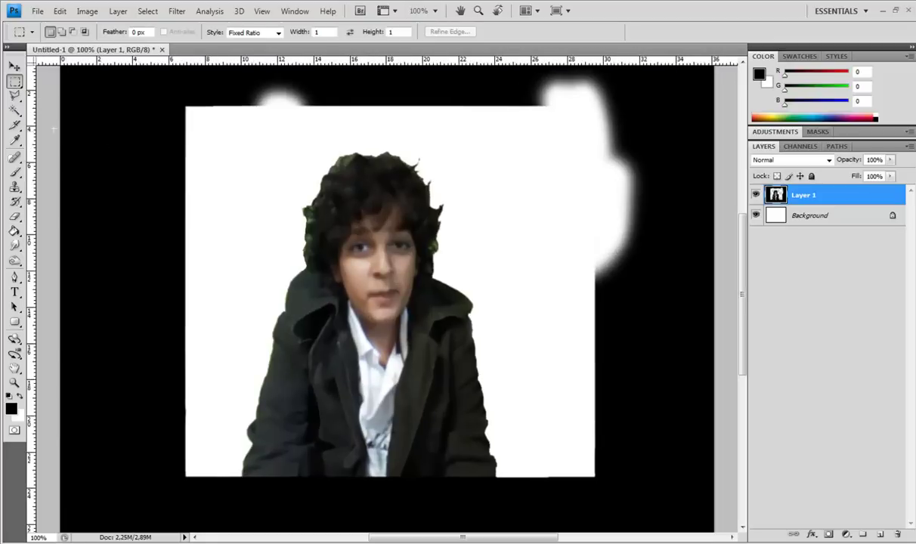
pyautogui.click(14, 217)
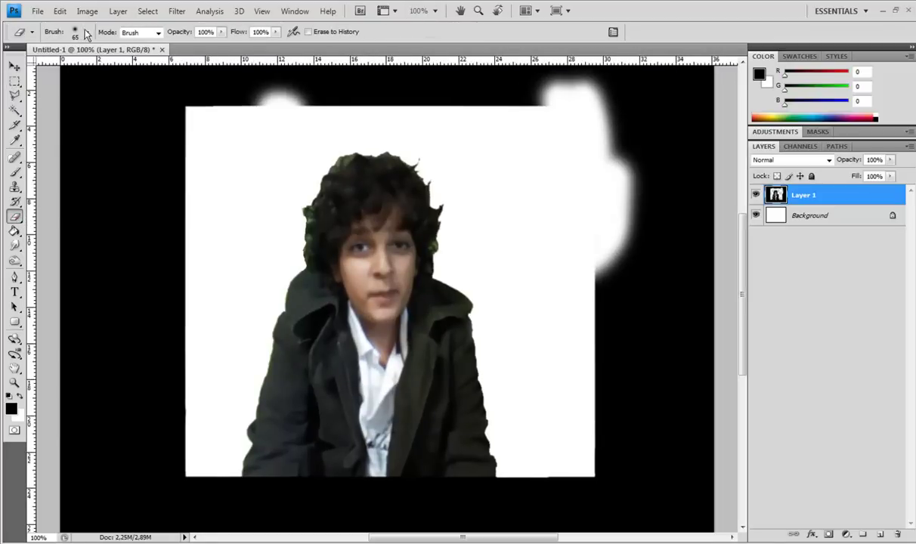
# With a 35 px soft eraser at 200% zoom, erase the fringe on both hair edges
pyautogui.click(86, 33)
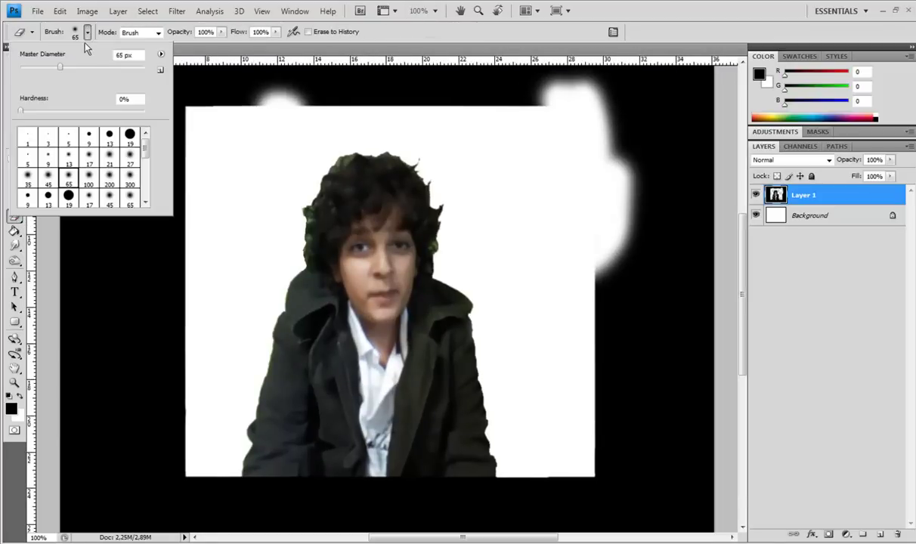
pyautogui.click(28, 178)
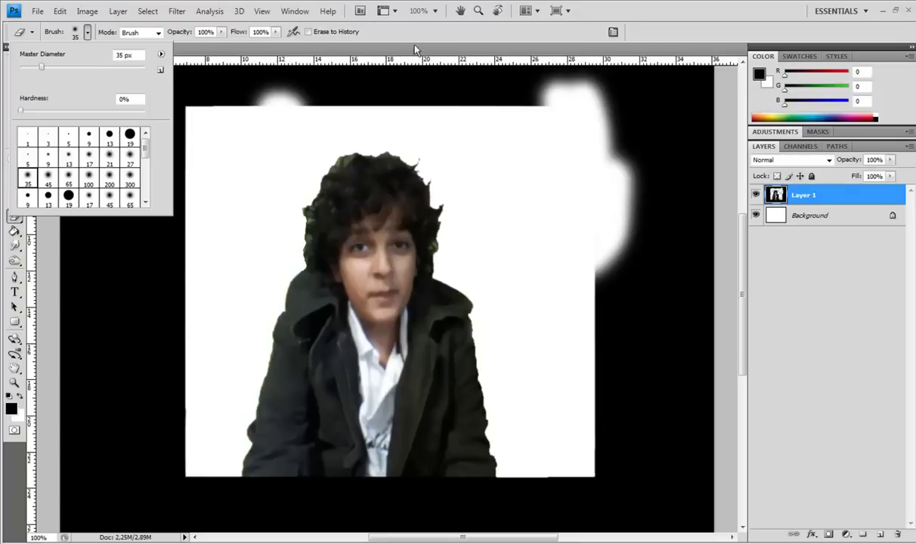
pyautogui.click(424, 10)
pyautogui.click(419, 67)
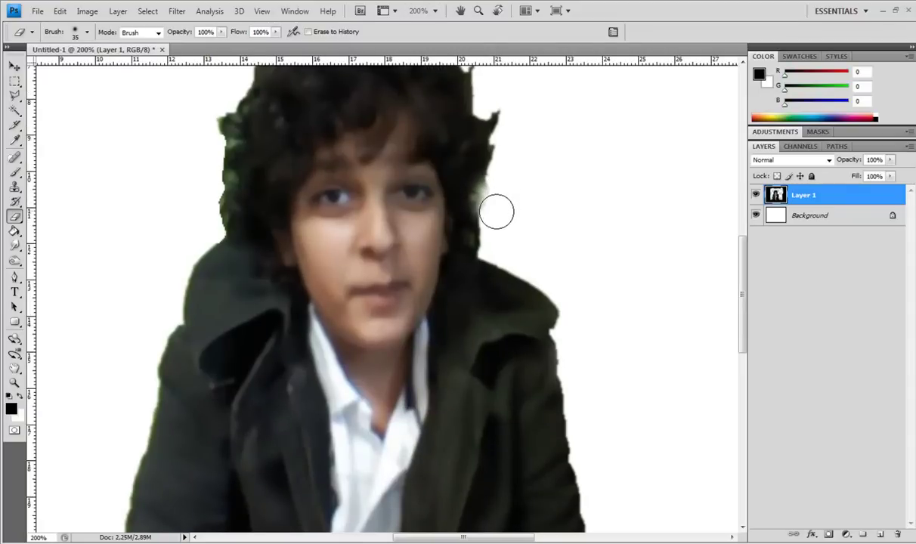
pyautogui.moveTo(496, 211); pyautogui.dragTo(493, 206)
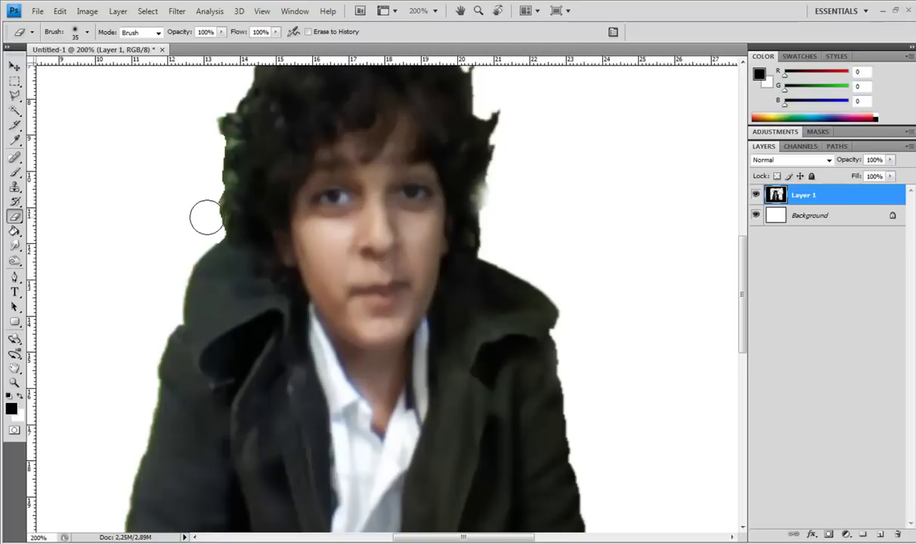
pyautogui.moveTo(206, 219); pyautogui.dragTo(202, 198)
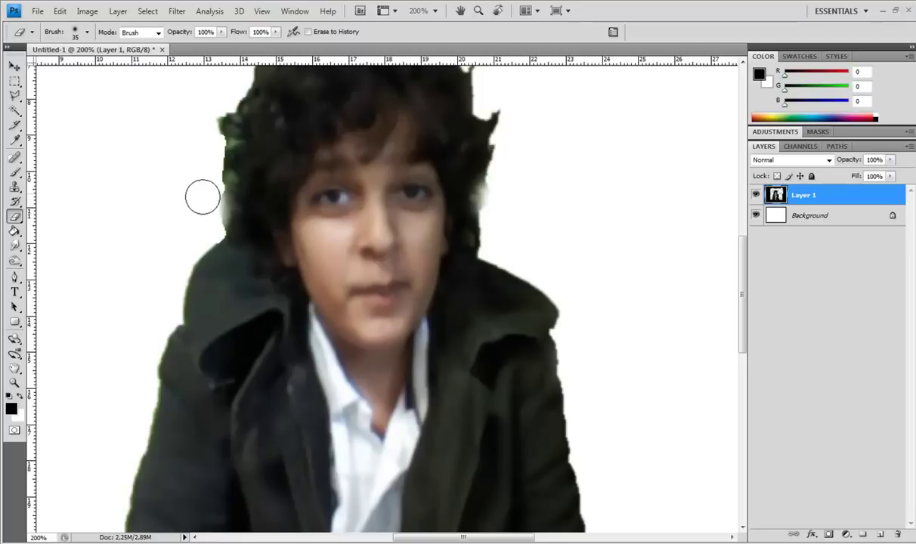
# Switch to a 21 px eraser and clean the fringe up the left hair edge
pyautogui.click(88, 32)
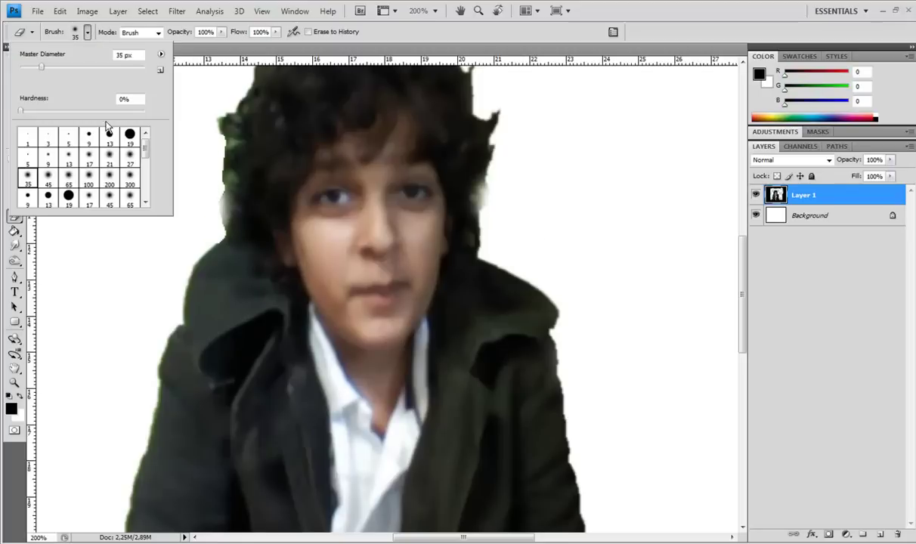
pyautogui.click(110, 158)
pyautogui.click(208, 194)
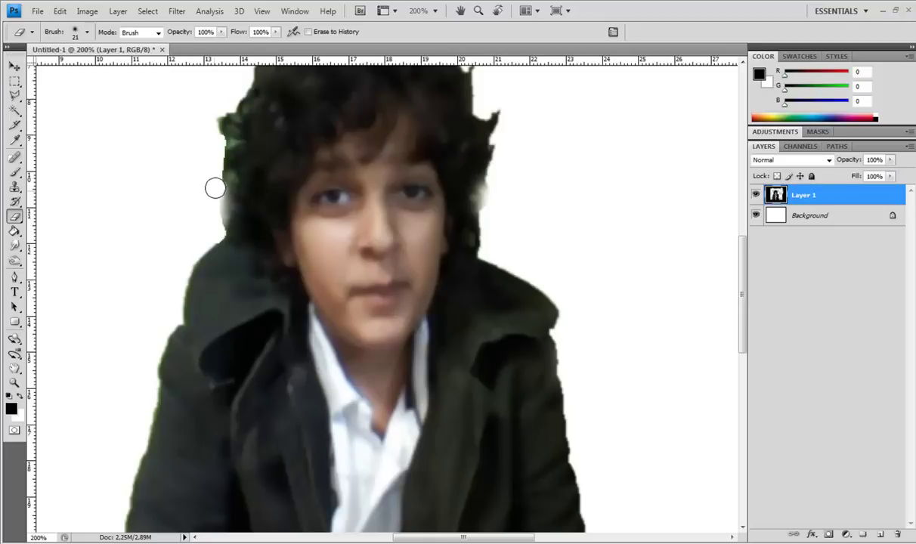
pyautogui.moveTo(217, 156)
pyautogui.mouseDown()
pyautogui.moveTo(208, 128)
pyautogui.moveTo(214, 140)
pyautogui.mouseUp()
pyautogui.moveTo(213, 228)
pyautogui.mouseDown()
pyautogui.moveTo(219, 127)
pyautogui.moveTo(236, 85)
pyautogui.mouseUp()
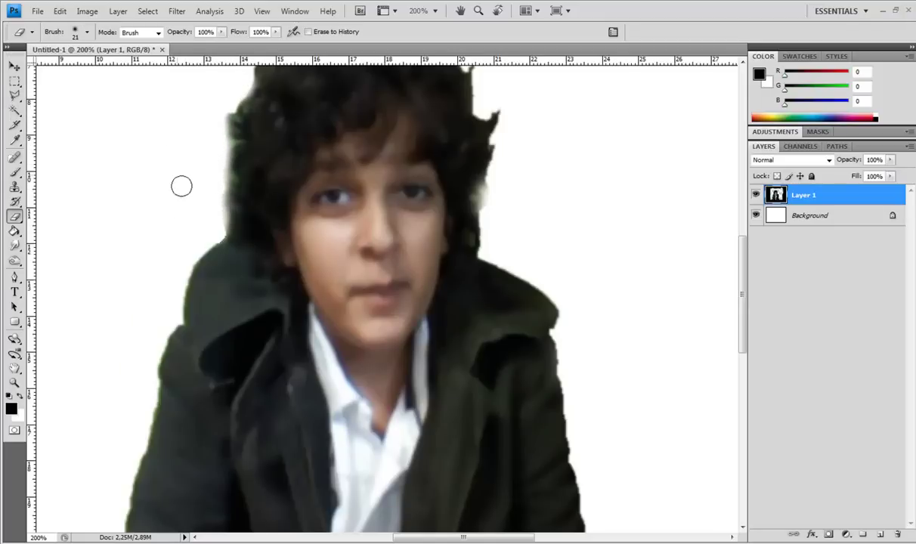
# Erase the greenish fringe at the hair's top-left and pick a 5 px hard eraser
pyautogui.scroll(1, 194, 269)
pyautogui.scroll(3, 300, 185)
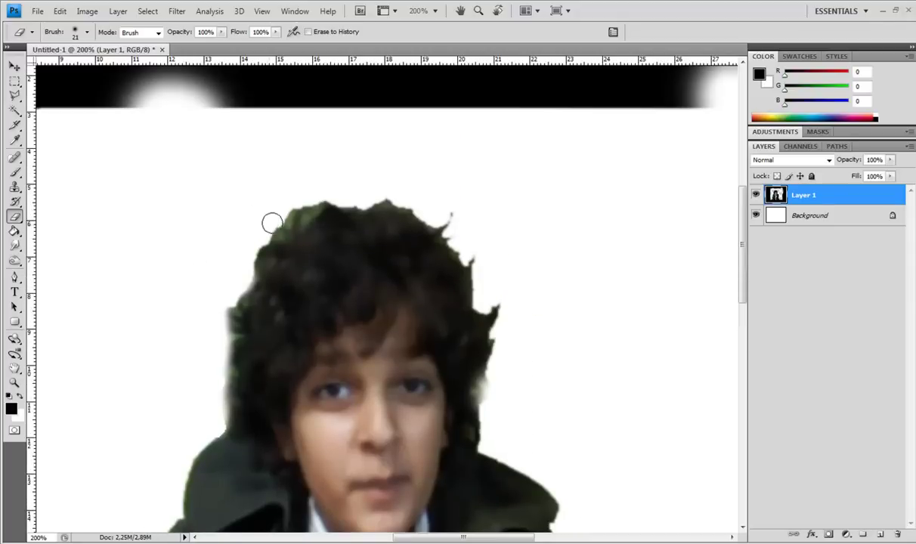
pyautogui.moveTo(272, 223)
pyautogui.mouseDown()
pyautogui.moveTo(305, 195)
pyautogui.moveTo(380, 194)
pyautogui.mouseUp()
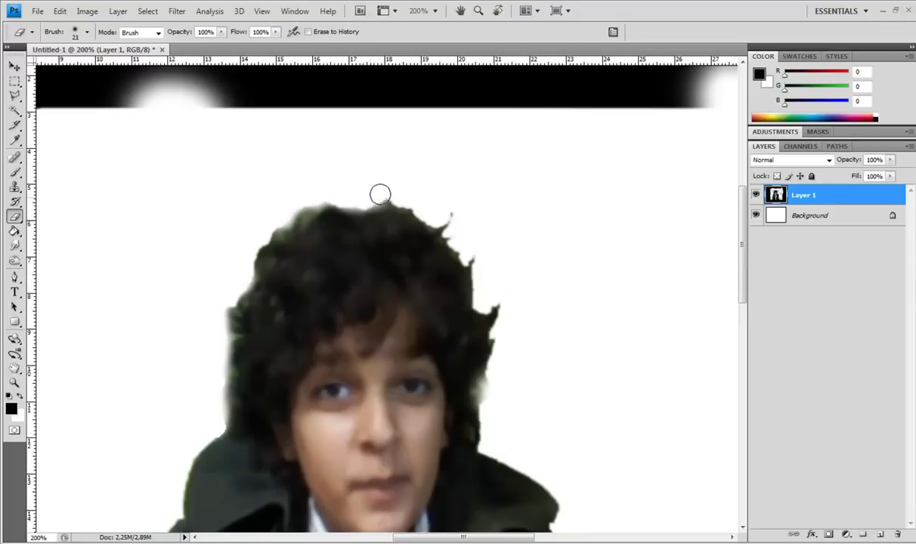
pyautogui.click(88, 34)
pyautogui.click(69, 138)
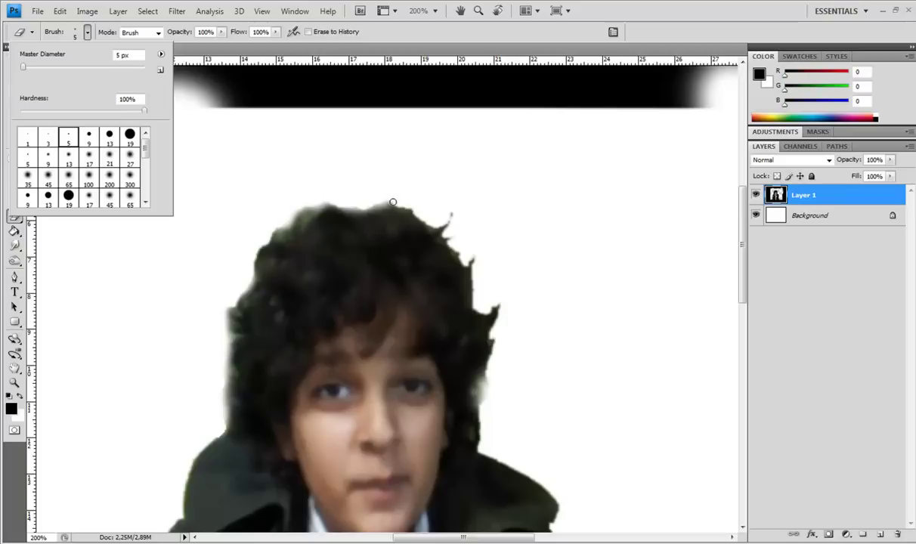
pyautogui.click(392, 202)
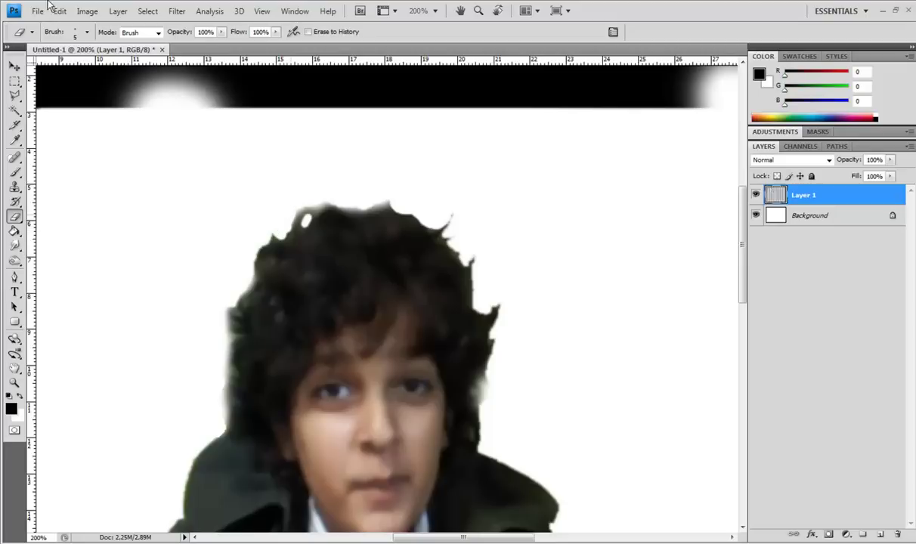
# Switch to a 19 px hard eraser and erase the light halo beside the hair's right side
pyautogui.click(87, 32)
pyautogui.click(130, 136)
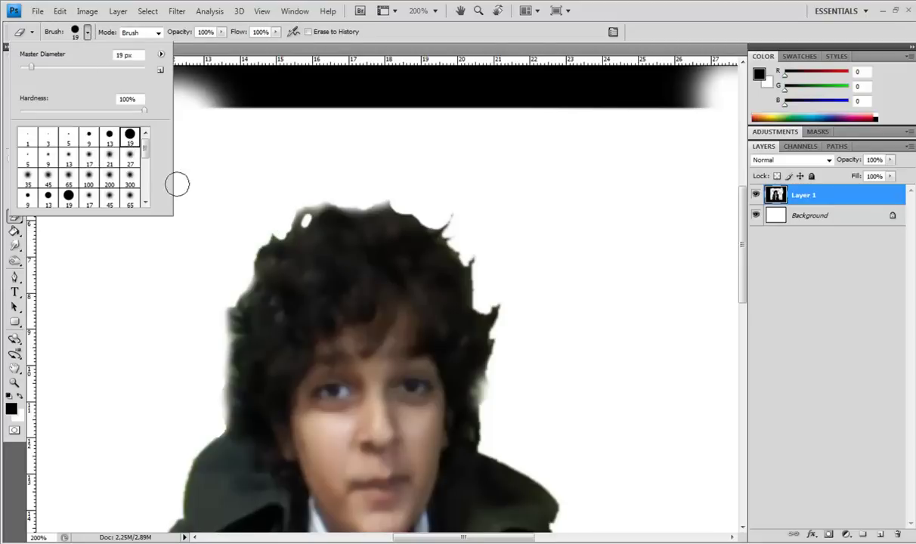
pyautogui.click(269, 223)
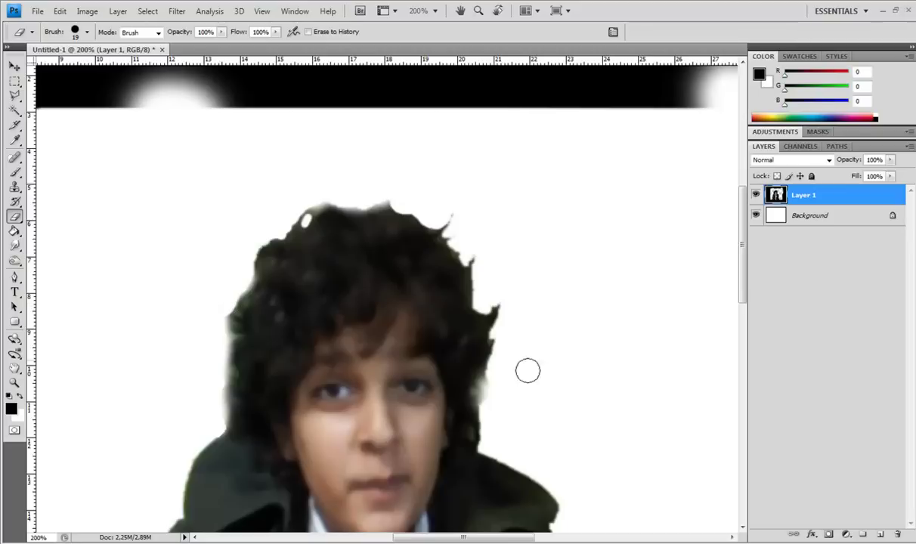
pyautogui.moveTo(495, 384); pyautogui.dragTo(488, 401)
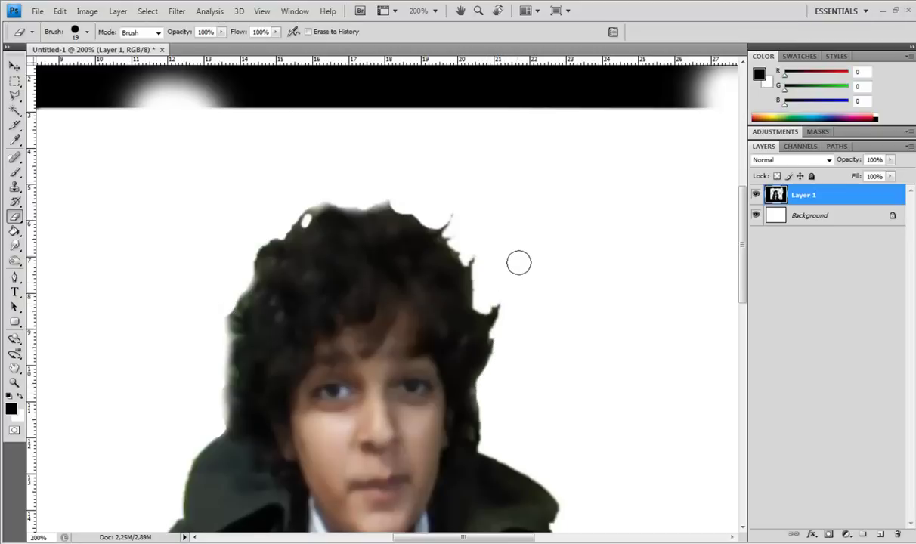
pyautogui.scroll(-1, 500, 387)
pyautogui.scroll(-2, 453, 340)
pyautogui.scroll(-4, 378, 265)
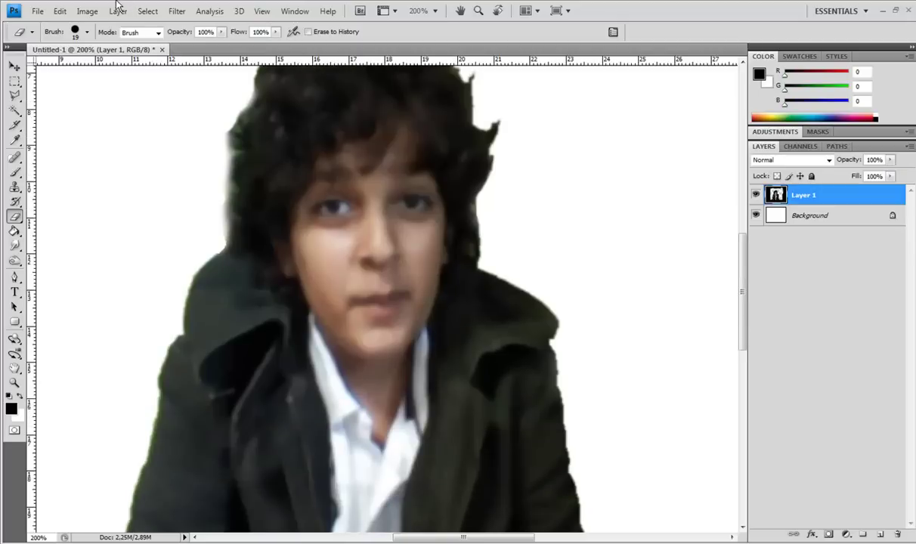
# With a 45 px soft eraser, erase the fringe at the coat's lower right corner
pyautogui.click(87, 32)
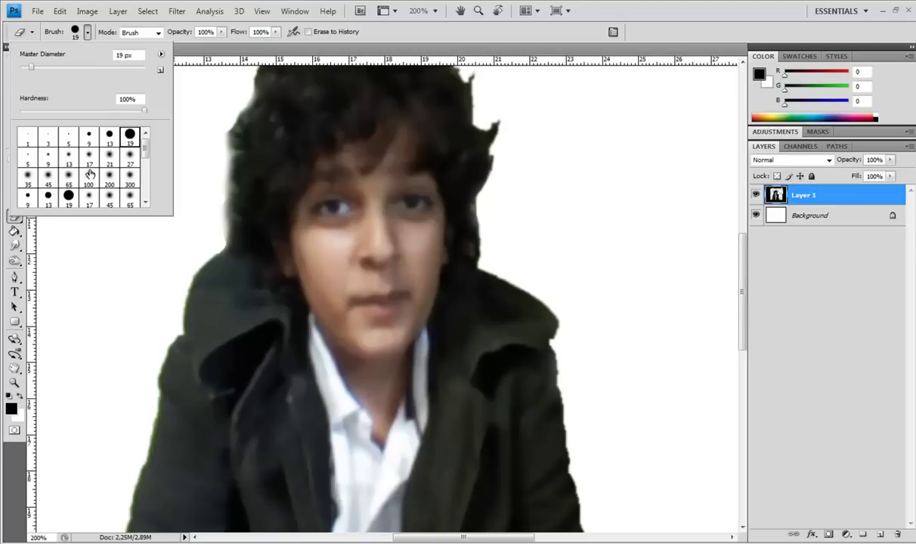
pyautogui.click(48, 178)
pyautogui.scroll(-3, 621, 354)
pyautogui.scroll(-4, 548, 352)
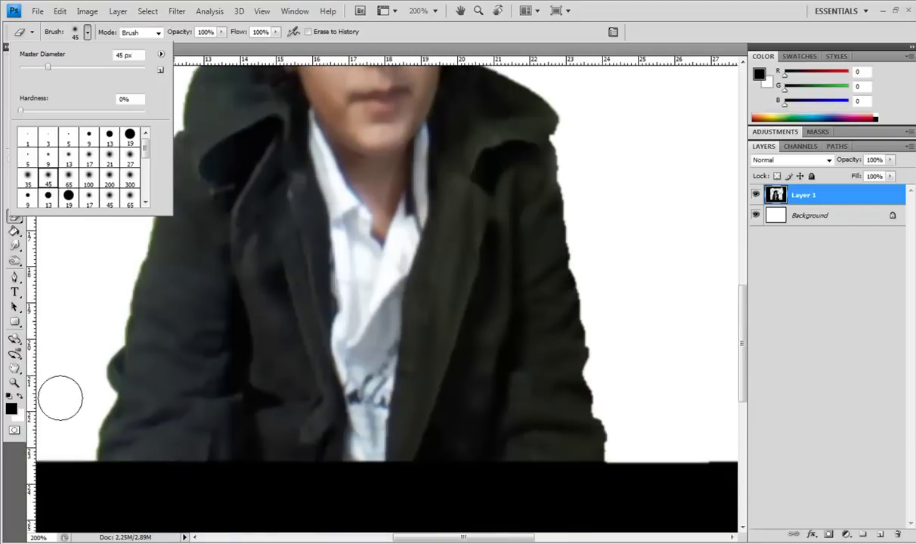
pyautogui.press('Return')
pyautogui.click(622, 457)
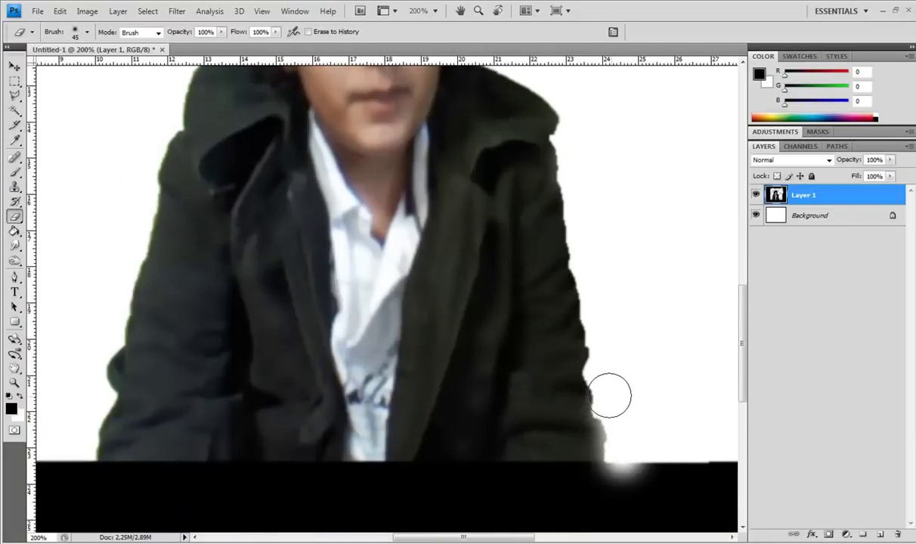
# Erase the coat's right-edge fringe with a 35 px soft eraser and enter 300% zoom
pyautogui.click(88, 33)
pyautogui.click(28, 178)
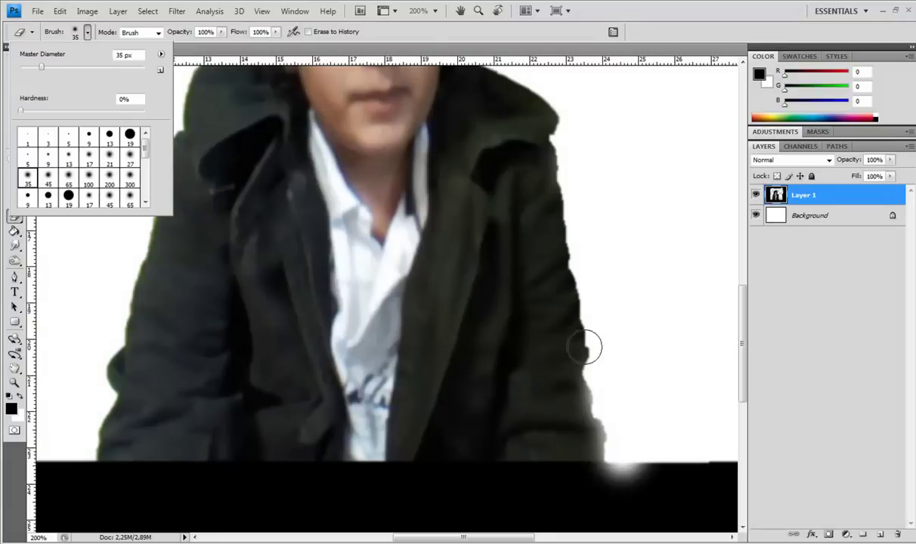
pyautogui.moveTo(596, 369); pyautogui.dragTo(599, 309)
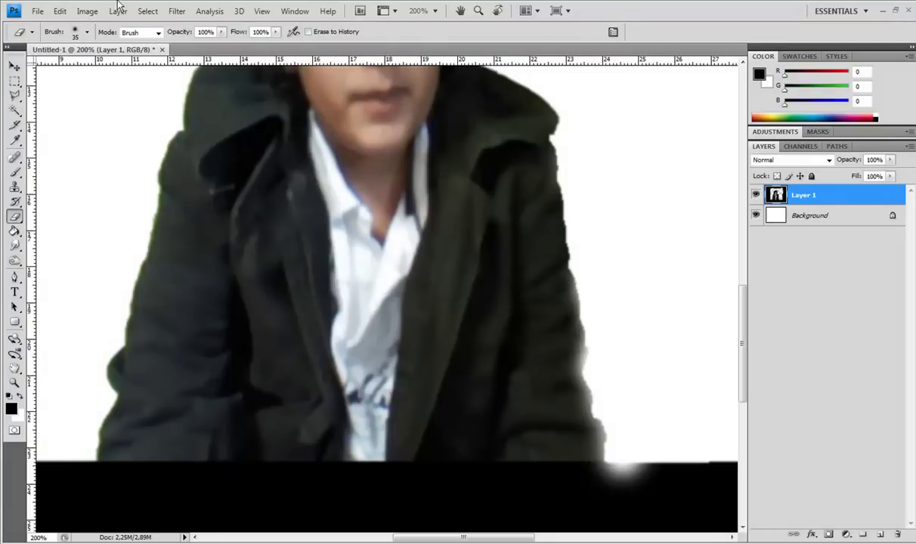
pyautogui.click(435, 11)
pyautogui.click(427, 67)
pyautogui.write('300')
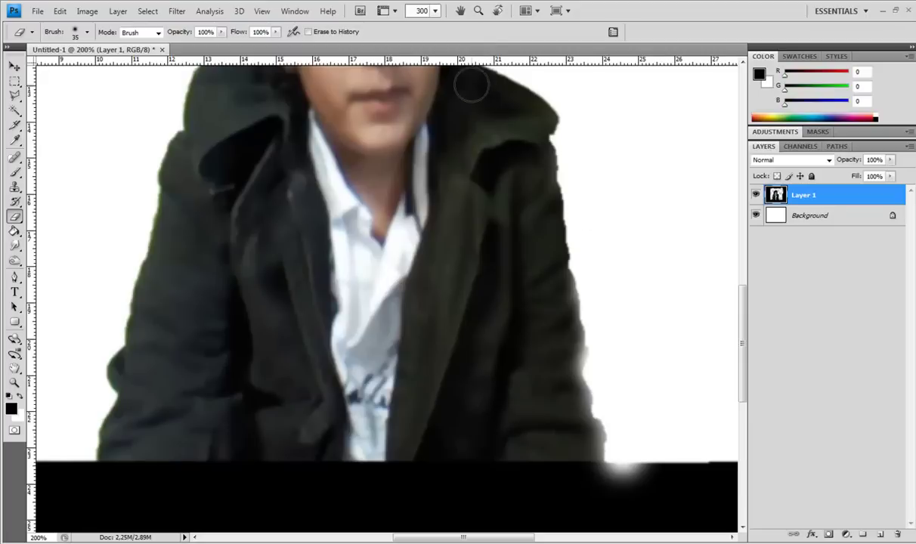
# Apply the 300% zoom and undo the last eraser stroke
pyautogui.press('Return')
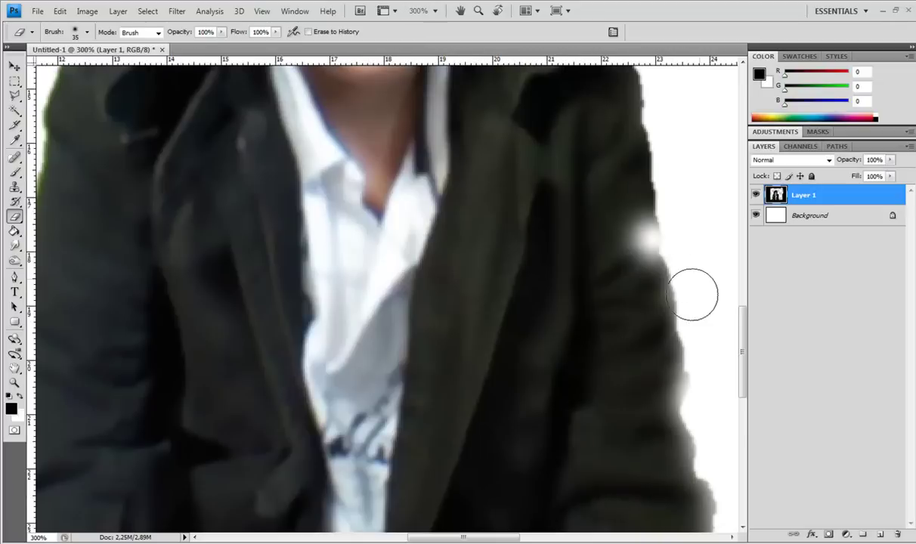
pyautogui.scroll(-1, 698, 306)
pyautogui.click(60, 11)
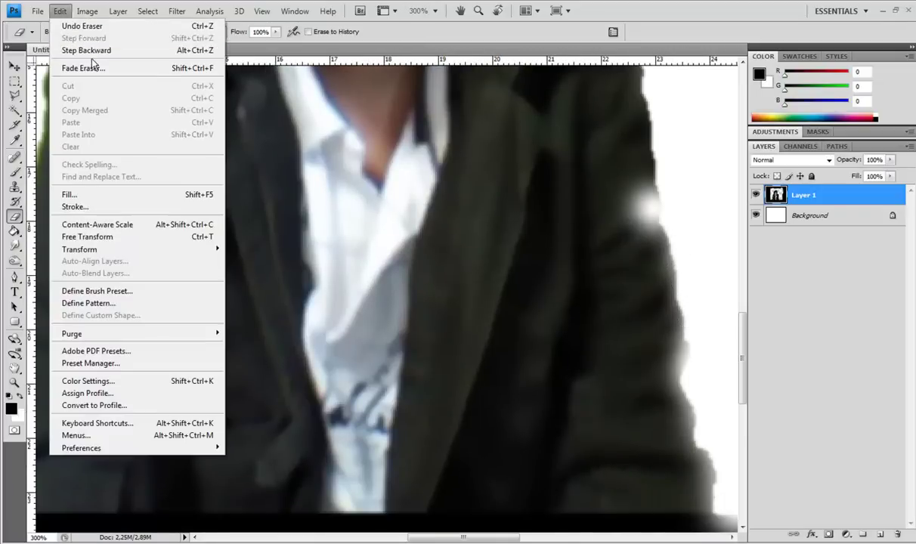
pyautogui.click(93, 51)
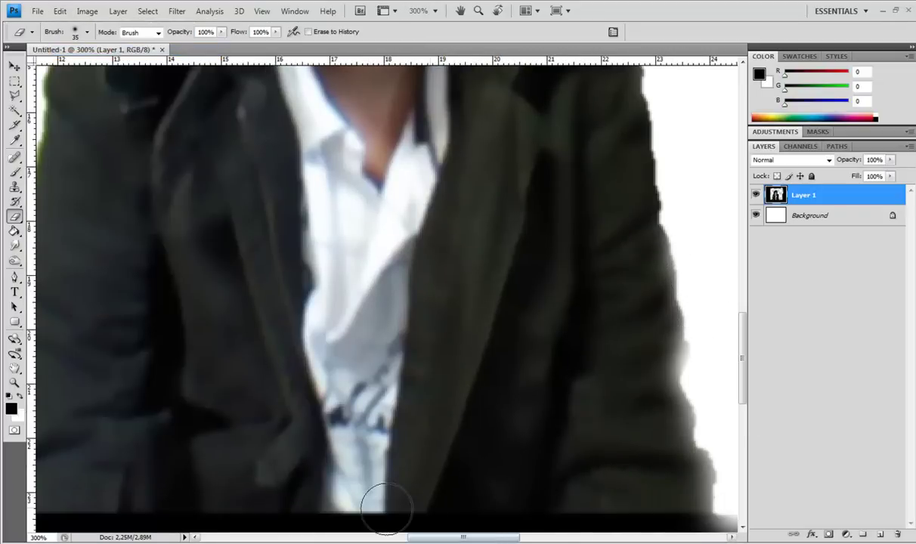
# Choose the 13 px soft brush and erase the coat's right edge up to the shoulder
pyautogui.click(87, 32)
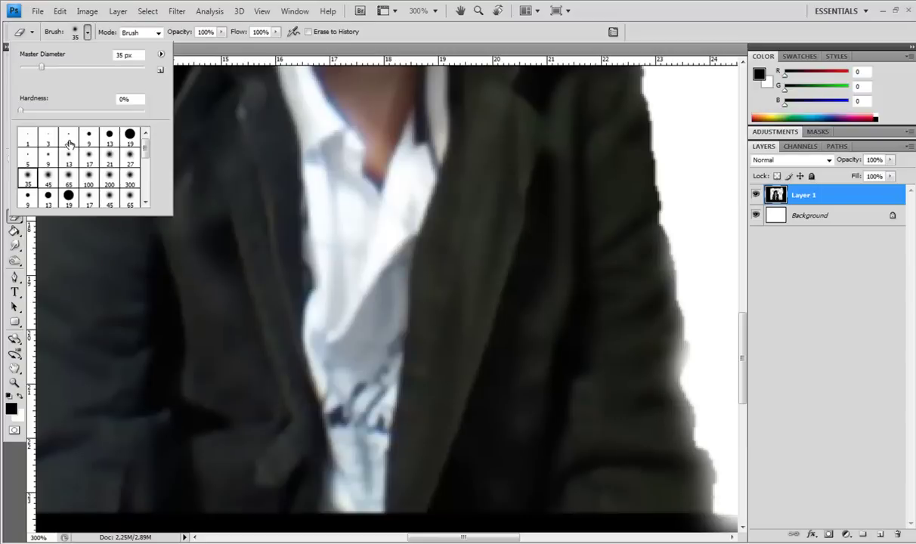
pyautogui.click(69, 160)
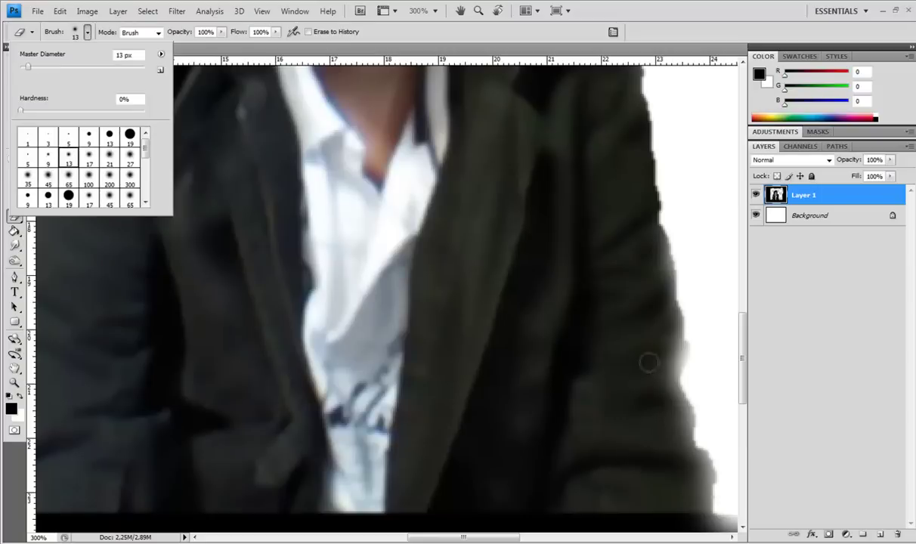
pyautogui.click(680, 432)
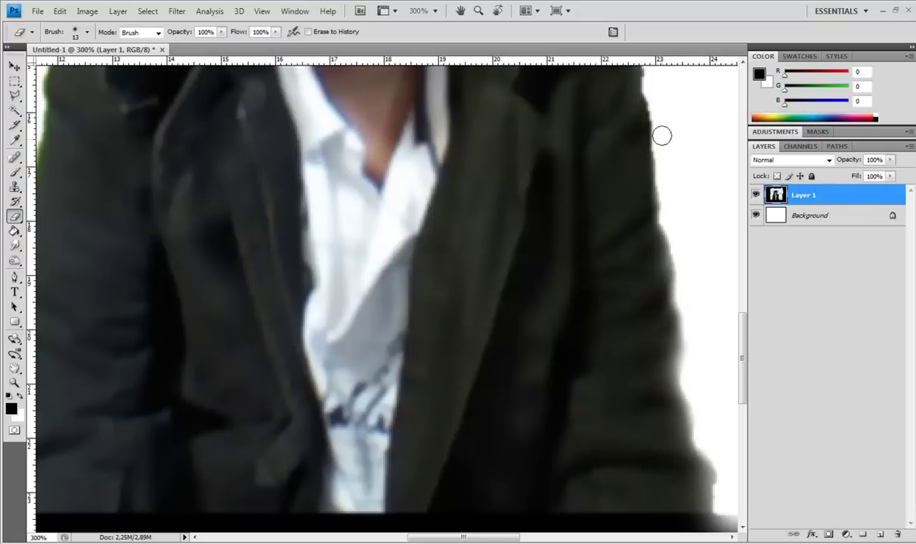
pyautogui.moveTo(742, 374); pyautogui.dragTo(742, 309)
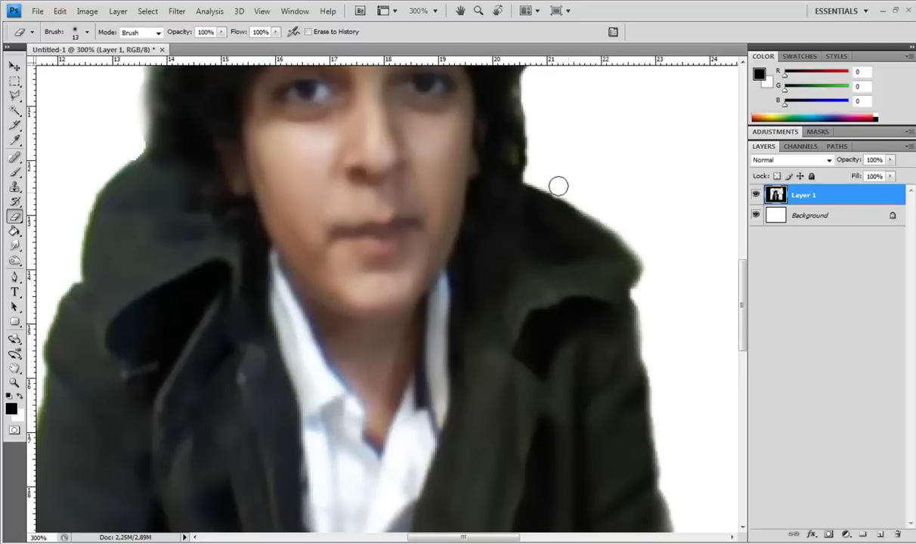
# Erase stray pixels along the right and upper-left edges of the boy's hair
pyautogui.moveTo(527, 153); pyautogui.dragTo(529, 67)
pyautogui.scroll(4, 735, 327)
pyautogui.scroll(1, 705, 260)
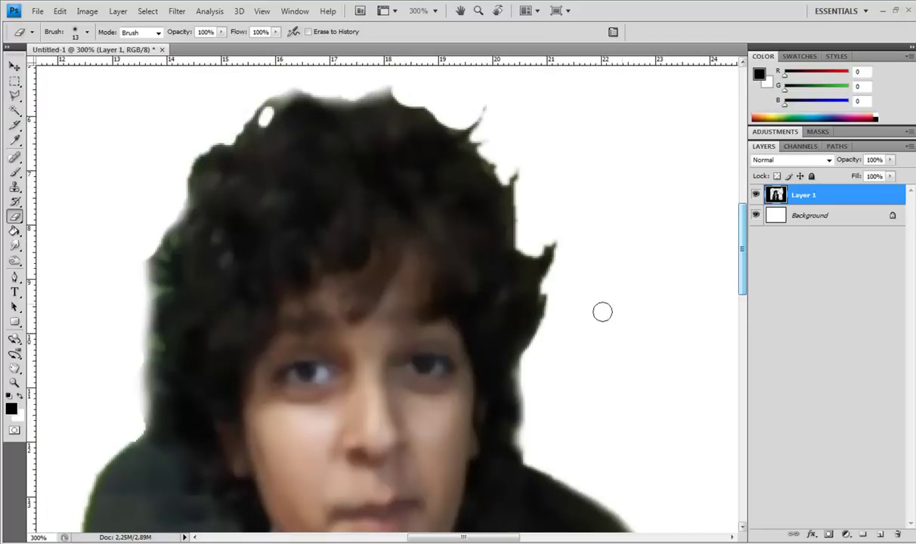
pyautogui.moveTo(530, 346)
pyautogui.mouseDown()
pyautogui.moveTo(563, 250)
pyautogui.moveTo(527, 246)
pyautogui.moveTo(517, 178)
pyautogui.moveTo(490, 135)
pyautogui.mouseUp()
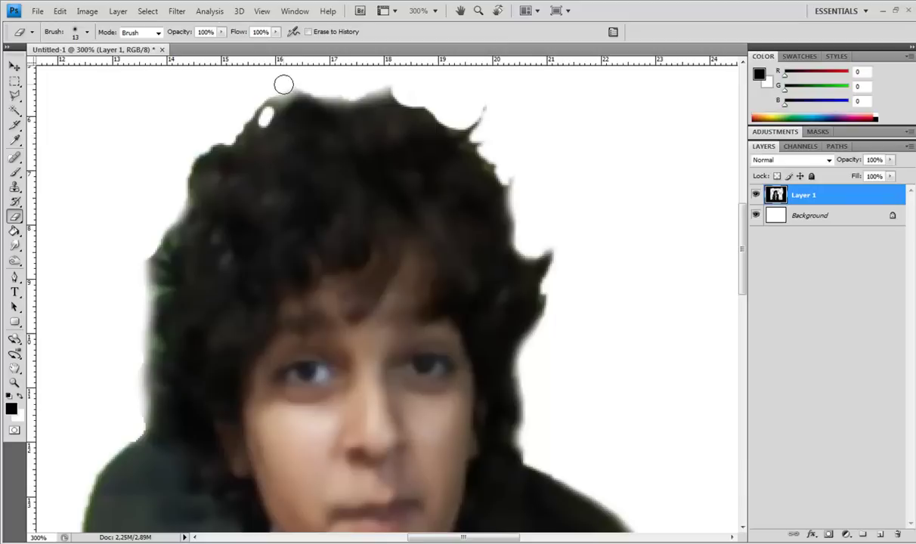
pyautogui.moveTo(284, 81)
pyautogui.mouseDown()
pyautogui.moveTo(231, 133)
pyautogui.moveTo(190, 154)
pyautogui.moveTo(151, 235)
pyautogui.moveTo(136, 281)
pyautogui.moveTo(148, 295)
pyautogui.moveTo(135, 411)
pyautogui.moveTo(119, 433)
pyautogui.mouseUp()
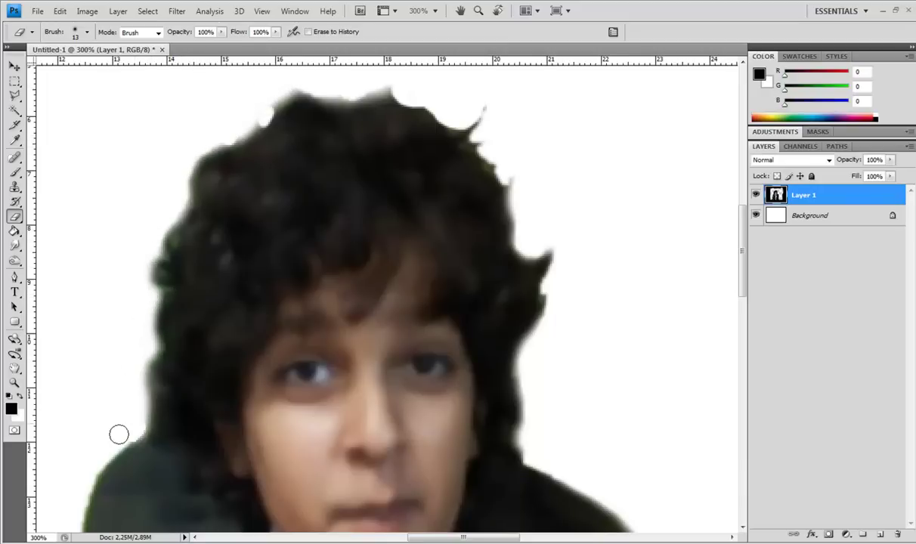
# Erase leftover background pixels down the left edge of the boy's jacket
pyautogui.scroll(-1, 119, 423)
pyautogui.scroll(-2, 118, 340)
pyautogui.moveTo(129, 318)
pyautogui.mouseDown()
pyautogui.moveTo(87, 360)
pyautogui.moveTo(75, 430)
pyautogui.mouseUp()
pyautogui.scroll(-1, 76, 423)
pyautogui.scroll(-1, 74, 398)
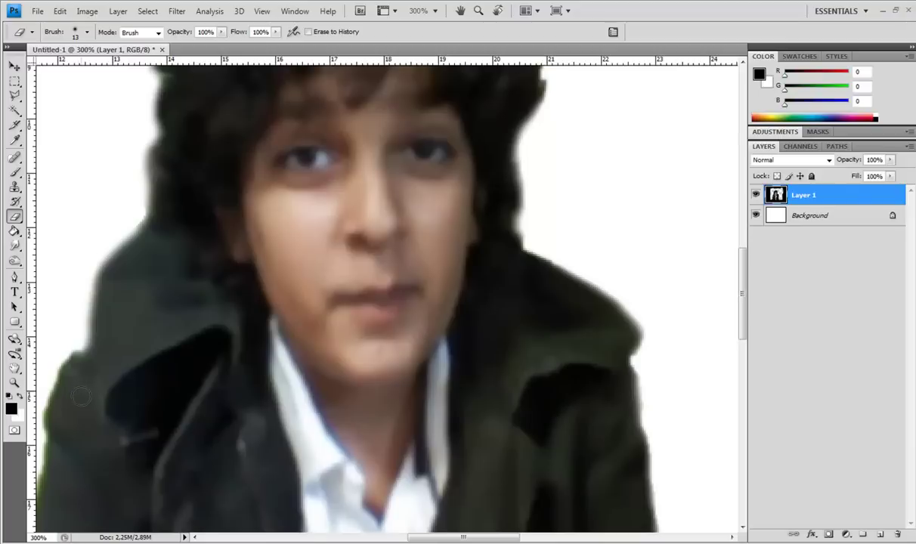
pyautogui.moveTo(447, 538); pyautogui.dragTo(408, 538)
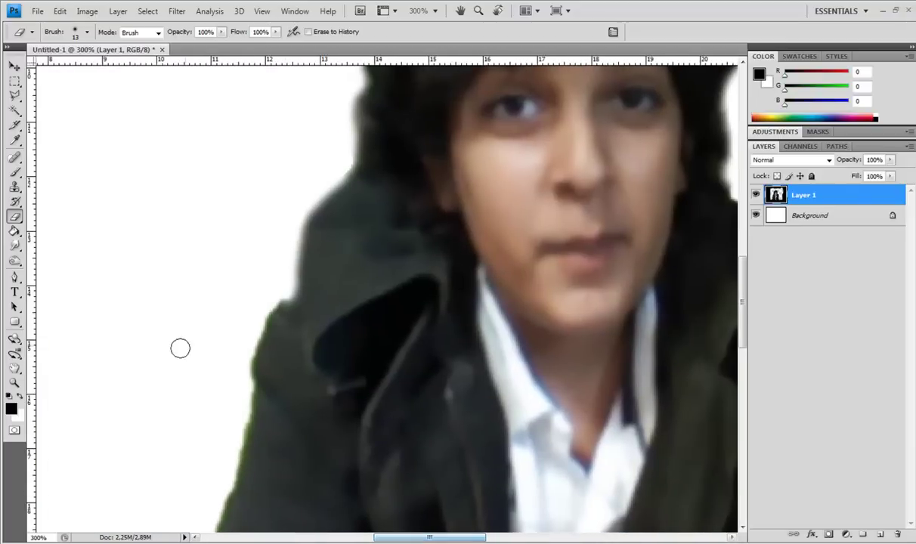
pyautogui.scroll(-2, 180, 347)
pyautogui.scroll(-2, 192, 437)
pyautogui.scroll(-2, 189, 453)
pyautogui.scroll(-2, 180, 450)
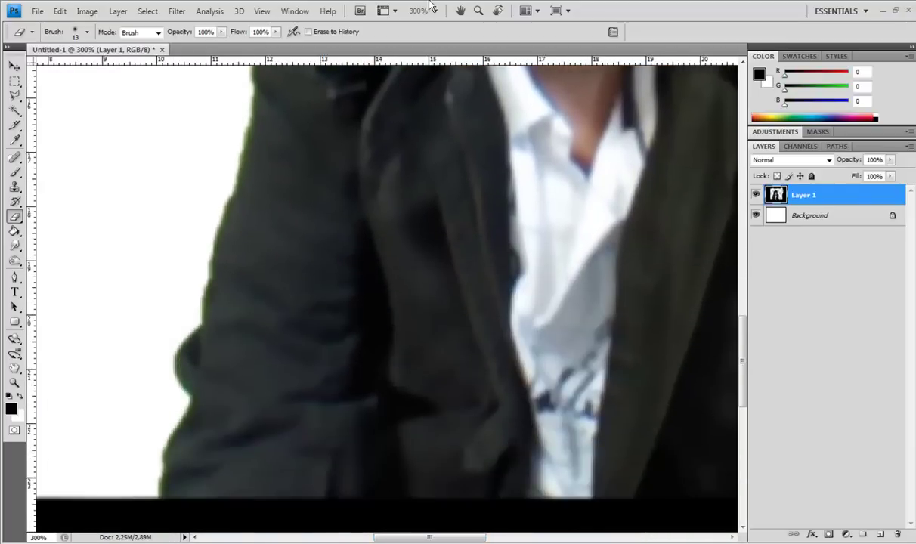
# Zoom to 100% to view the whole cut-out, and make the Background layer active
pyautogui.click(434, 11)
pyautogui.click(441, 57)
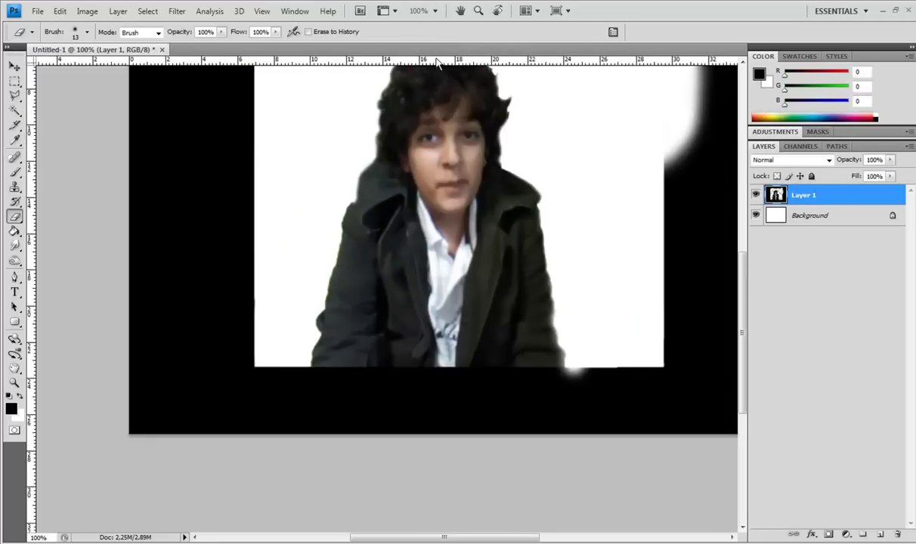
pyautogui.scroll(2, 536, 287)
pyautogui.scroll(2, 535, 286)
pyautogui.scroll(2, 535, 286)
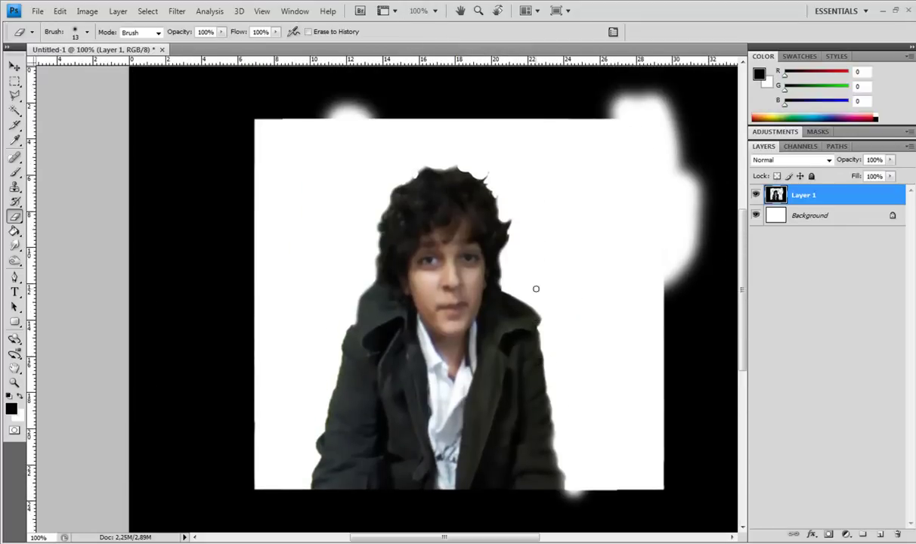
pyautogui.scroll(1, 566, 286)
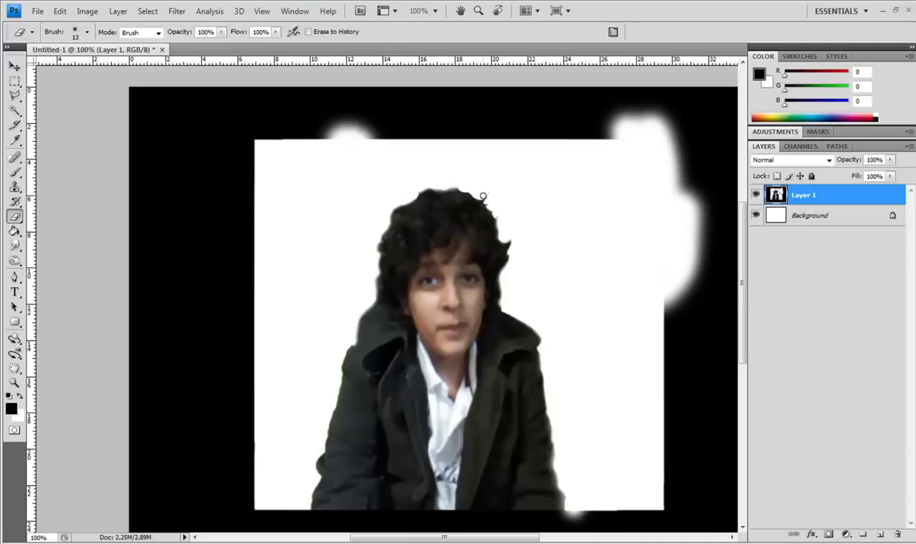
pyautogui.scroll(-1, 603, 368)
pyautogui.scroll(3, 604, 368)
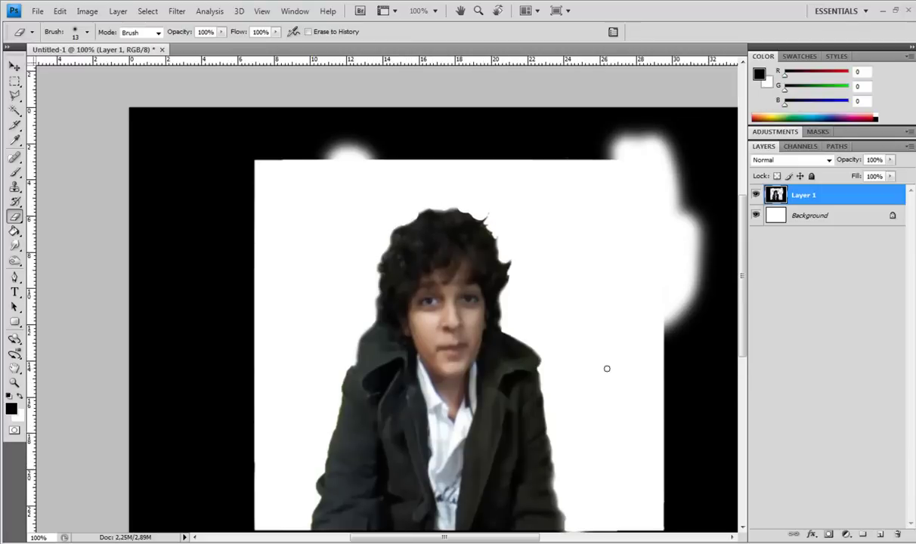
pyautogui.click(821, 219)
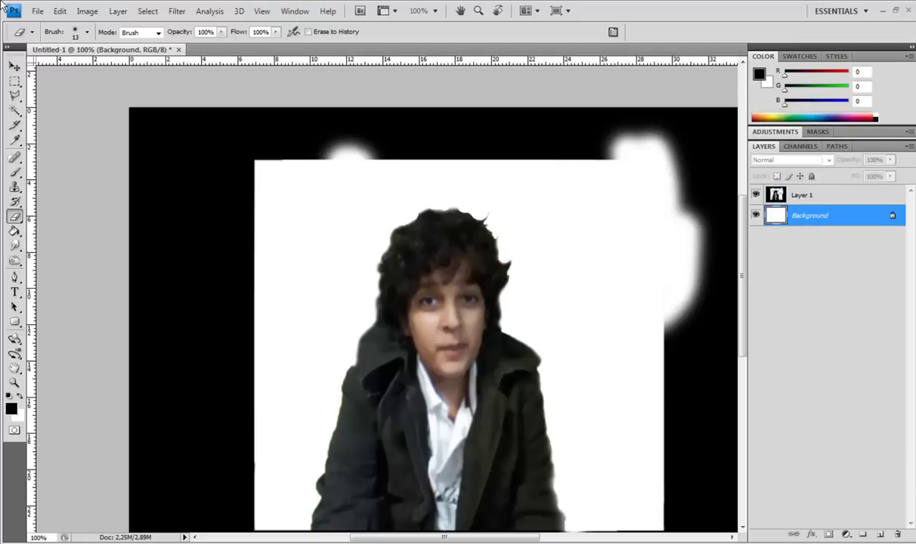
# Open 3d-explosion.jpg and float it in its own window
pyautogui.click(37, 10)
pyautogui.click(62, 36)
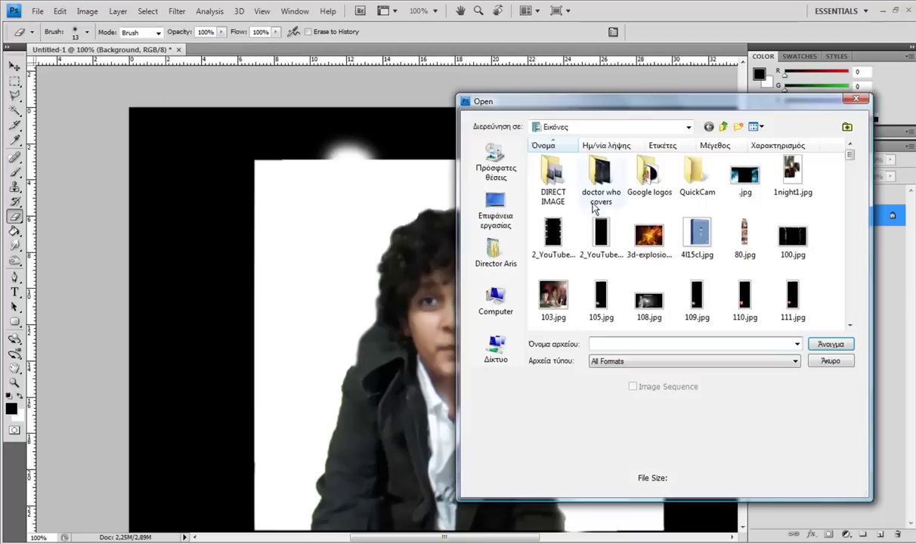
pyautogui.press('Escape')
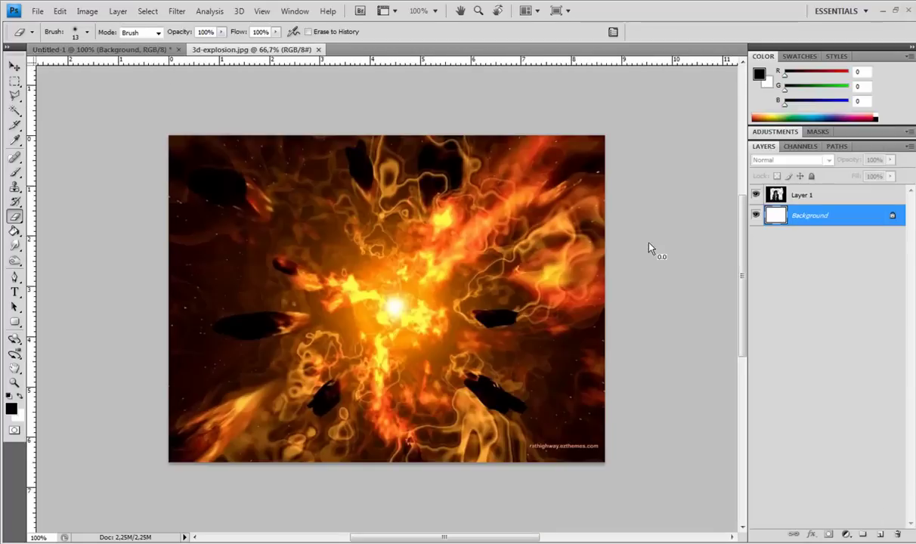
pyautogui.rightClick(212, 49)
pyautogui.click(280, 106)
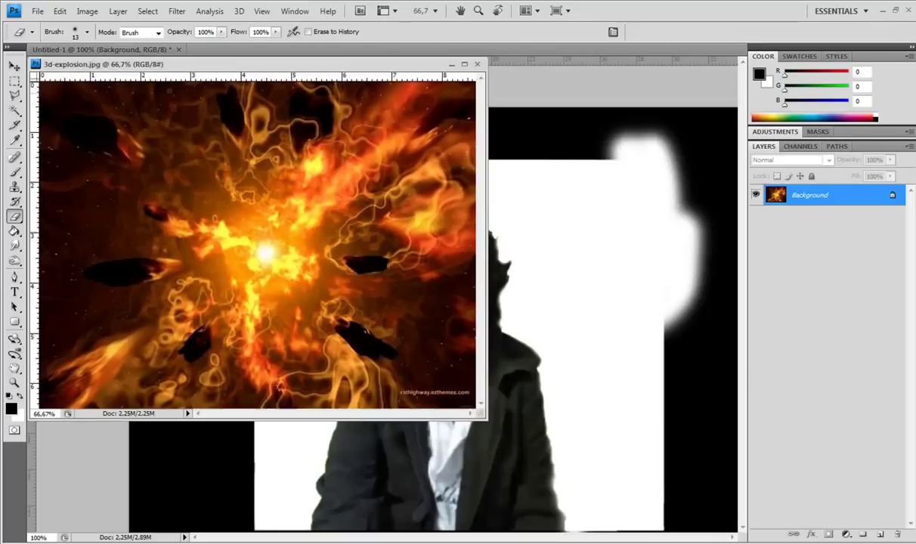
# Move the explosion image into Untitled-1 as Layer 2 behind the boy and close its window
pyautogui.click(13, 68)
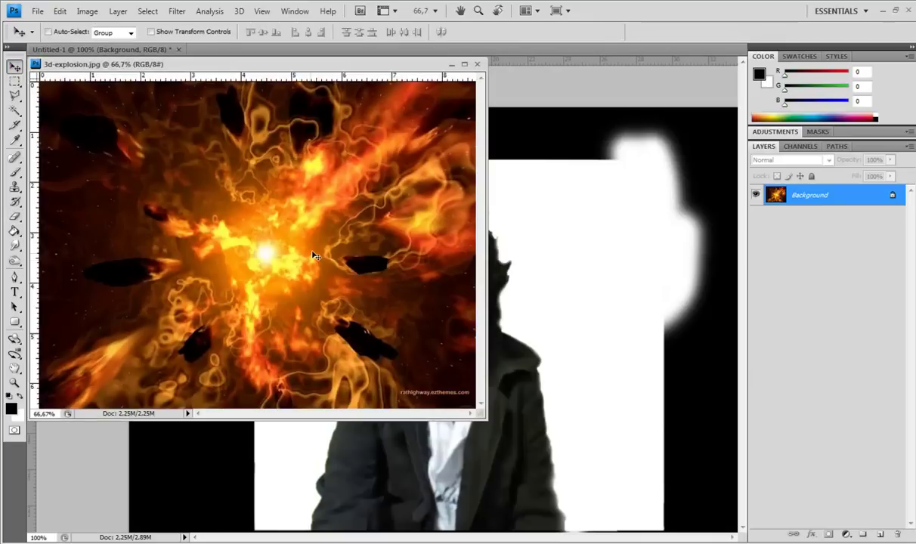
pyautogui.moveTo(241, 221)
pyautogui.mouseDown()
pyautogui.moveTo(580, 296)
pyautogui.moveTo(577, 287)
pyautogui.mouseUp()
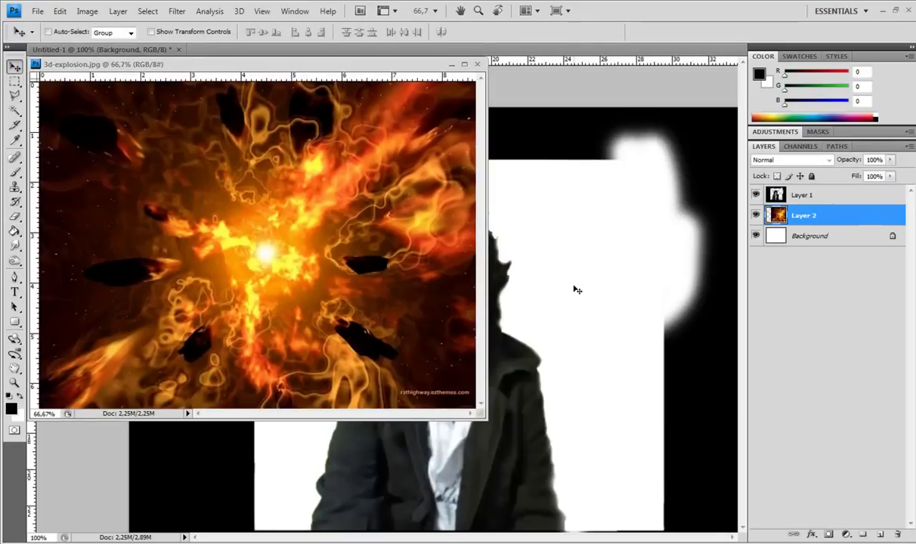
pyautogui.click(477, 63)
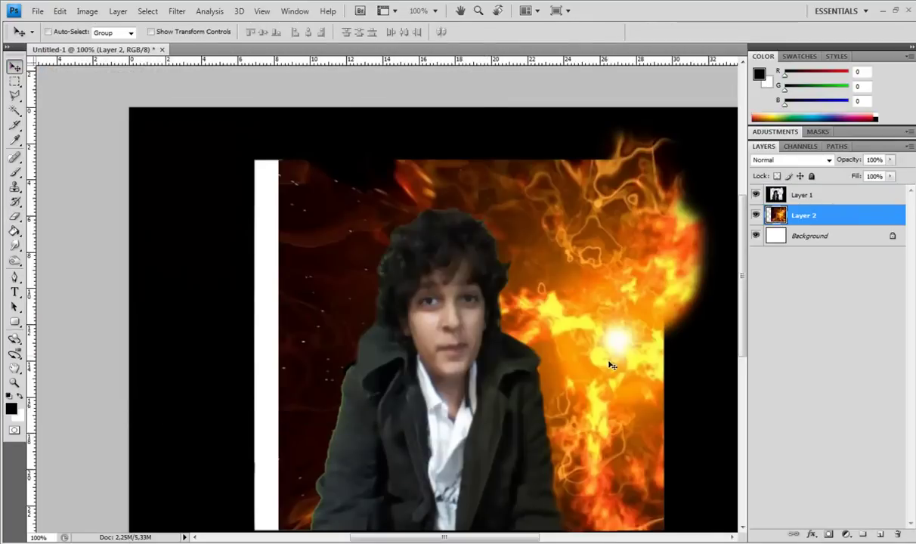
pyautogui.moveTo(609, 364)
pyautogui.mouseDown()
pyautogui.moveTo(619, 353)
pyautogui.moveTo(584, 370)
pyautogui.mouseUp()
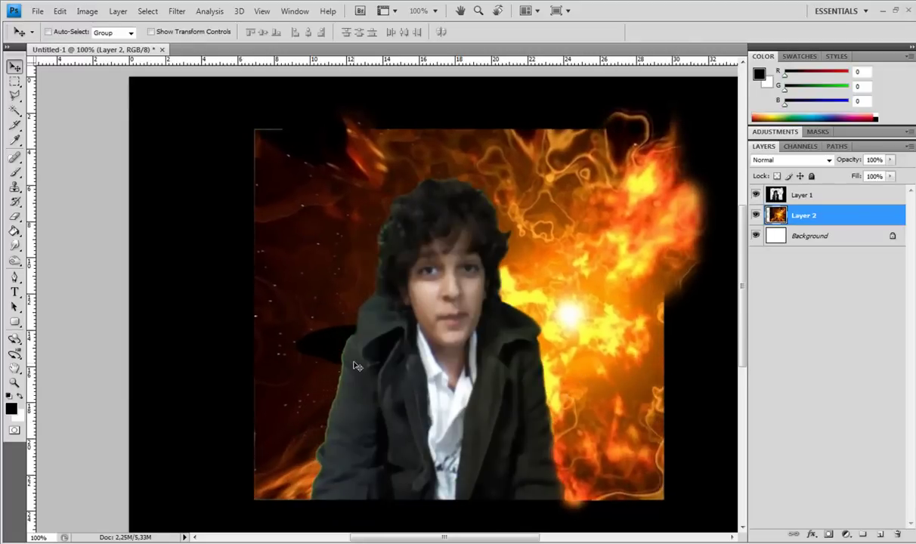
pyautogui.scroll(2, 356, 366)
pyautogui.scroll(-3, 340, 371)
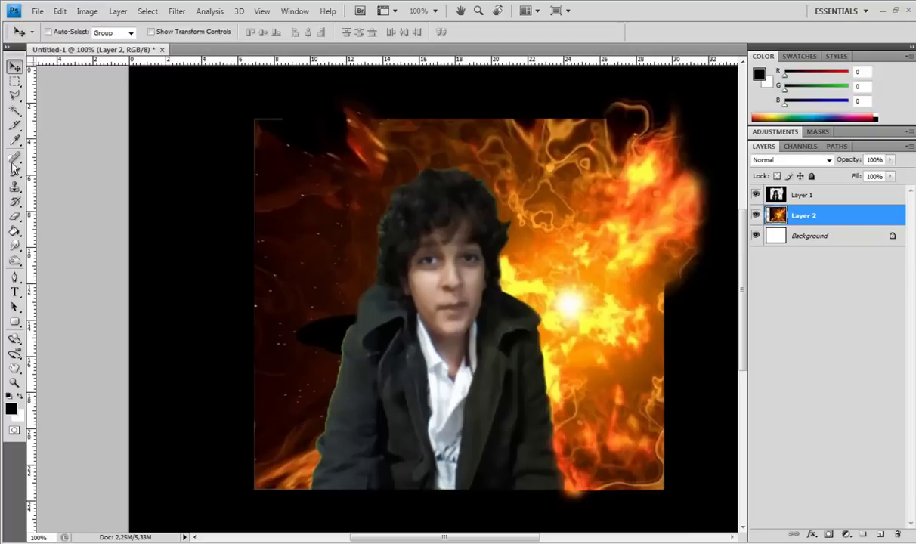
# With the Eraser tool selected, undo the last eraser stroke and reactivate Layer 1
pyautogui.click(14, 216)
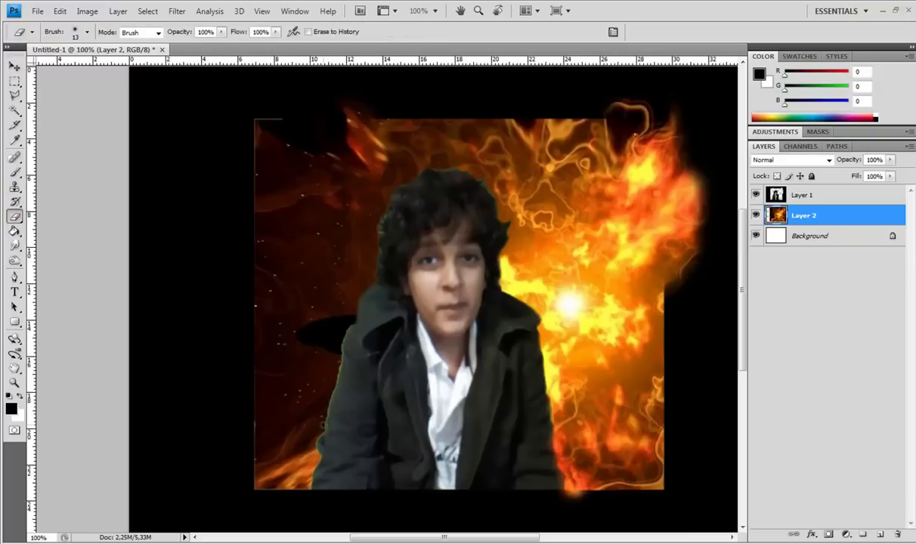
pyautogui.click(60, 11)
pyautogui.click(98, 28)
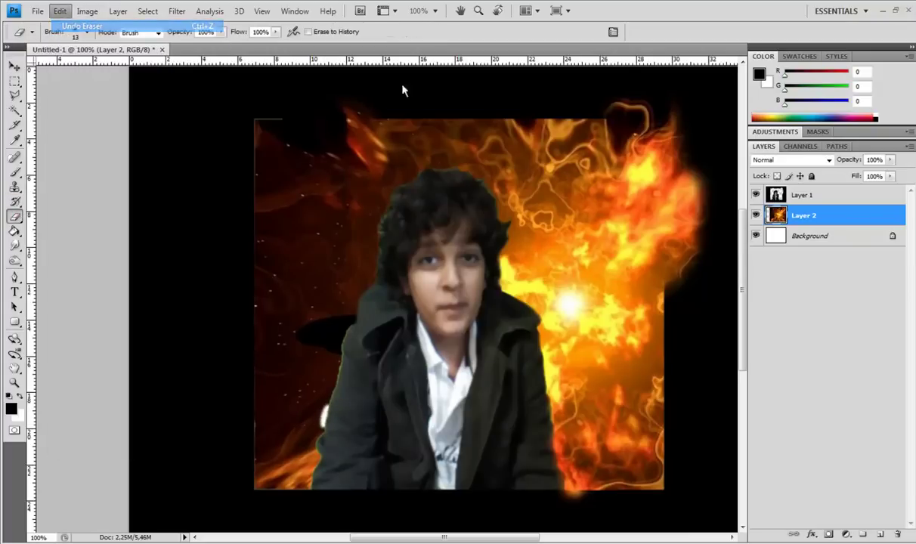
pyautogui.click(801, 194)
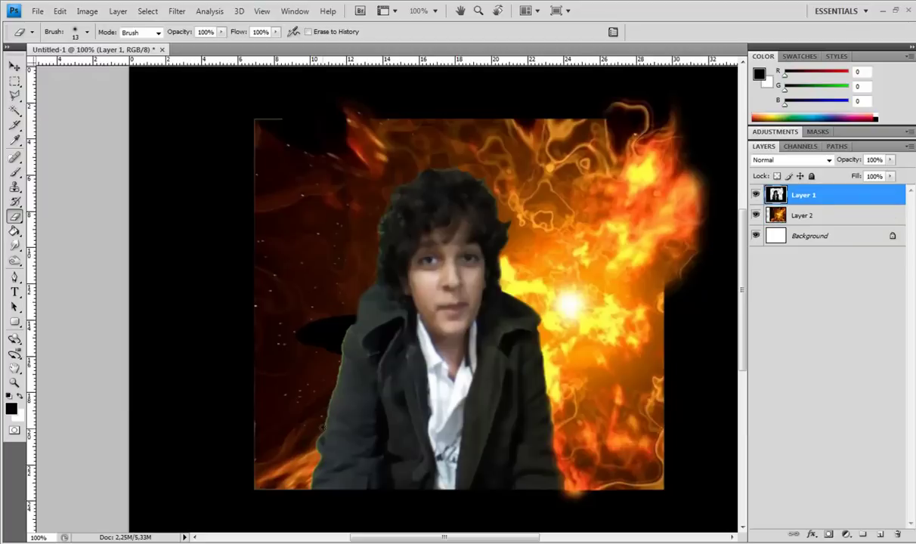